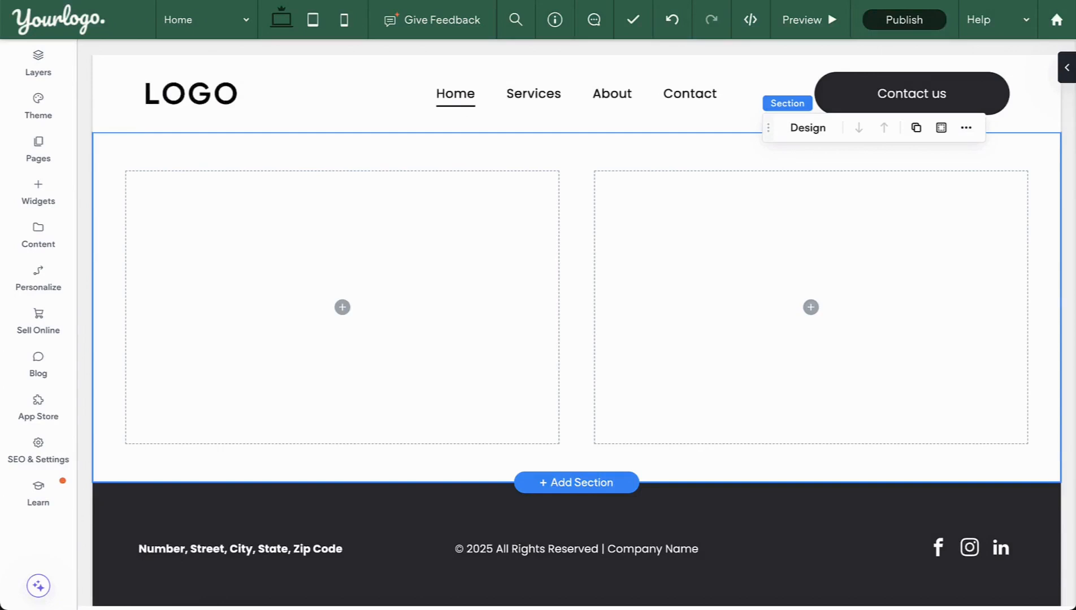
# Select the empty second column, followed by the section that contains it.
pyautogui.click(810, 248)
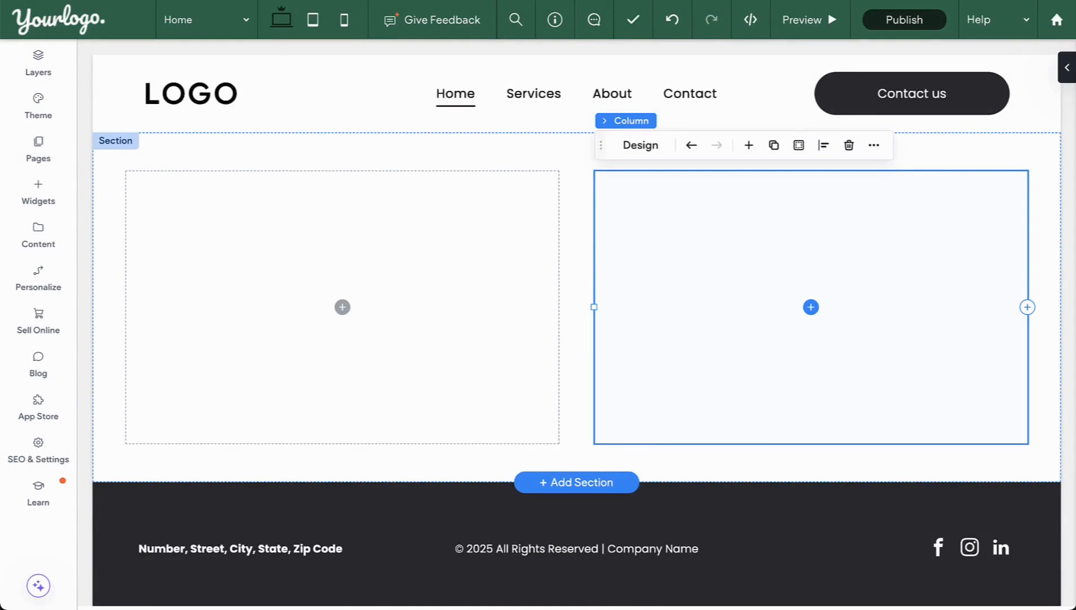
pyautogui.click(819, 463)
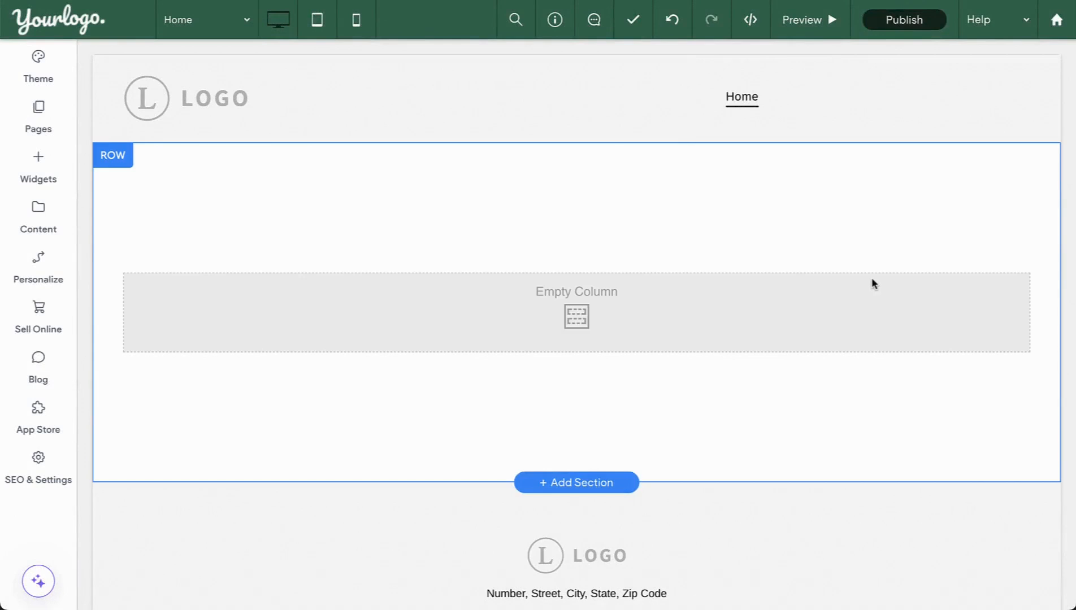
# Set the pug photo from the site images as the row's background image.
pyautogui.click(659, 208)
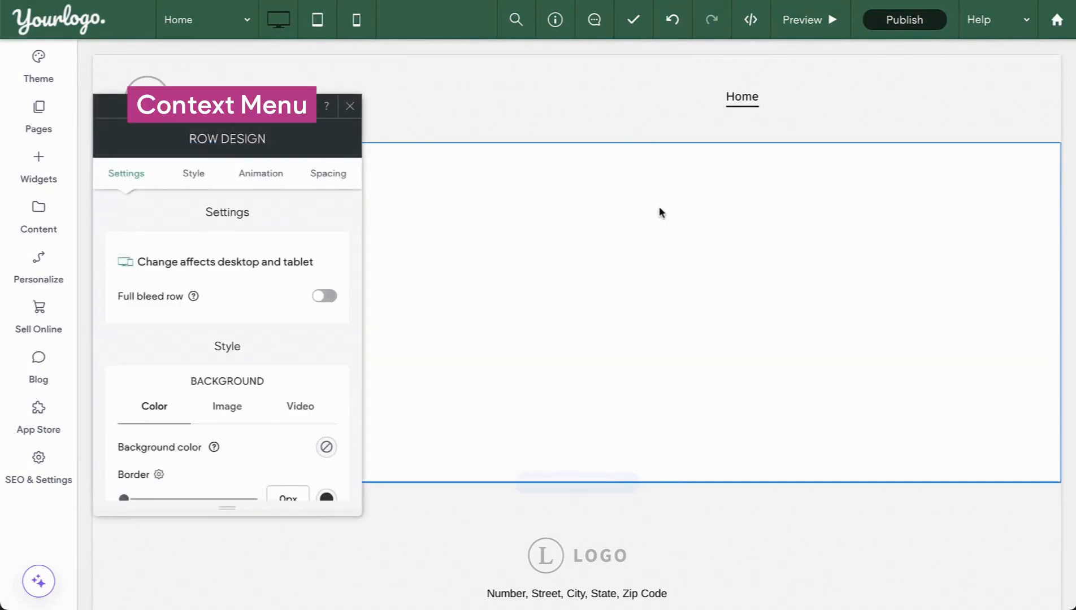
pyautogui.scroll(-3, 278, 231)
pyautogui.scroll(-2, 278, 232)
pyautogui.scroll(2, 277, 232)
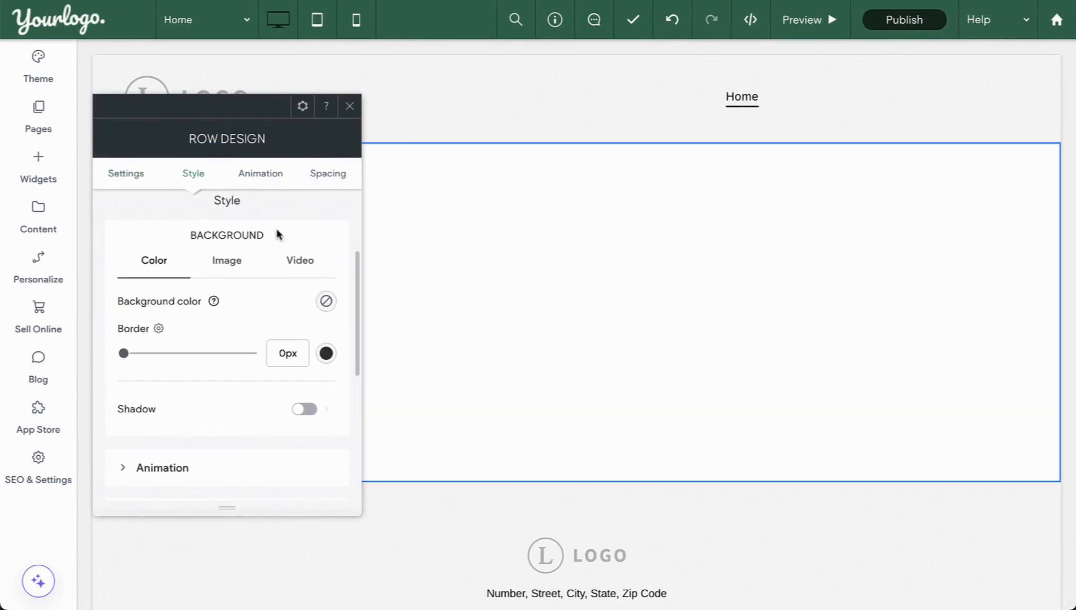
pyautogui.click(226, 260)
pyautogui.click(226, 336)
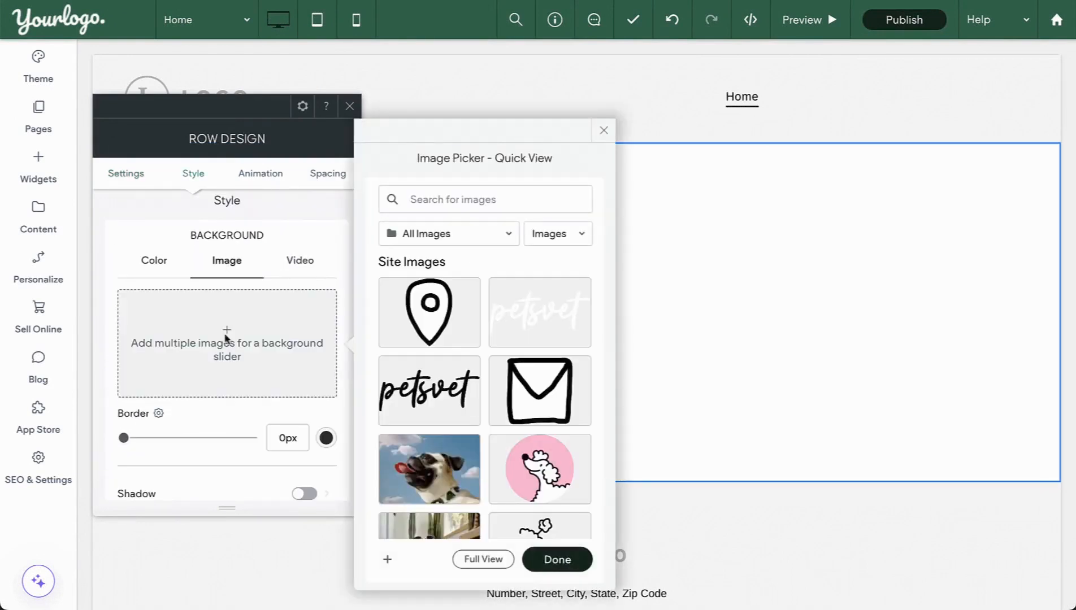
pyautogui.click(431, 466)
pyautogui.click(564, 561)
# Enable the row's background overlay with the black theme color and 15% opacity.
pyautogui.scroll(-5, 331, 429)
pyautogui.scroll(-3, 333, 433)
pyautogui.click(325, 432)
pyautogui.click(326, 403)
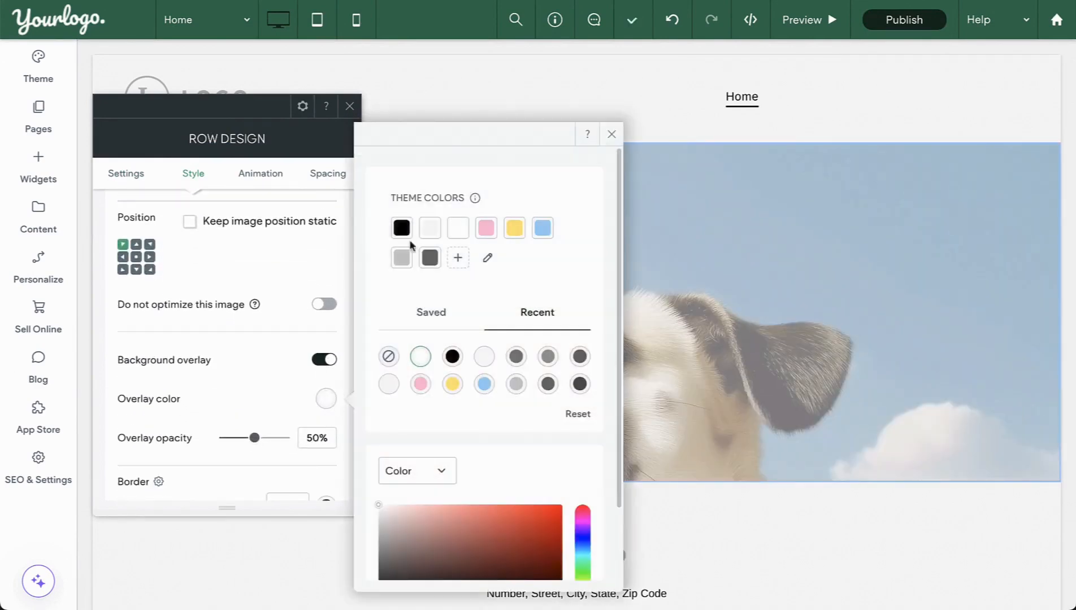
pyautogui.click(401, 227)
pyautogui.doubleClick(314, 437)
pyautogui.write('15')
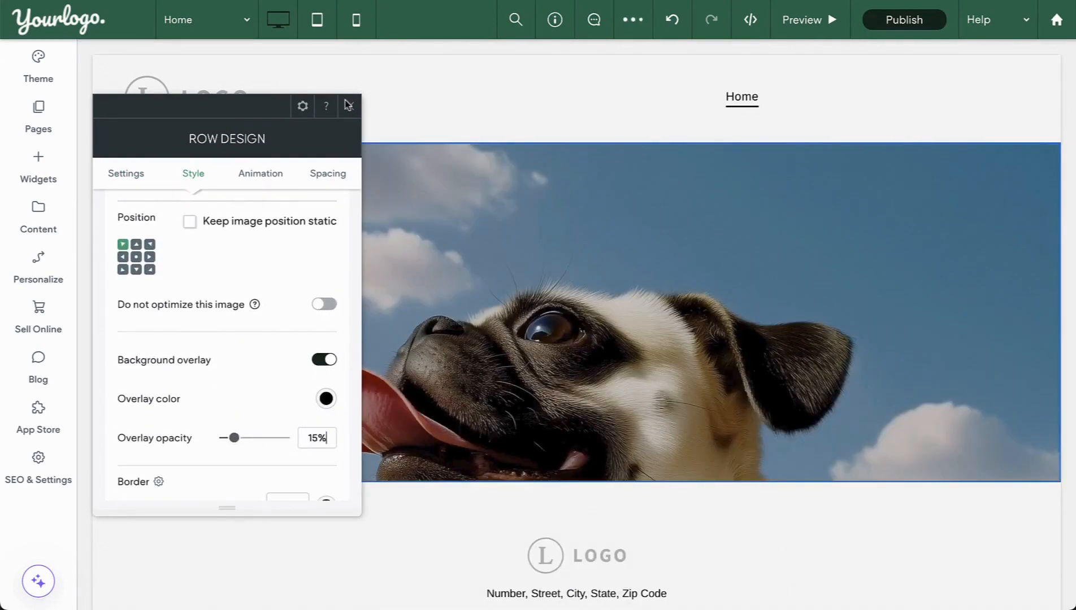
pyautogui.click(348, 105)
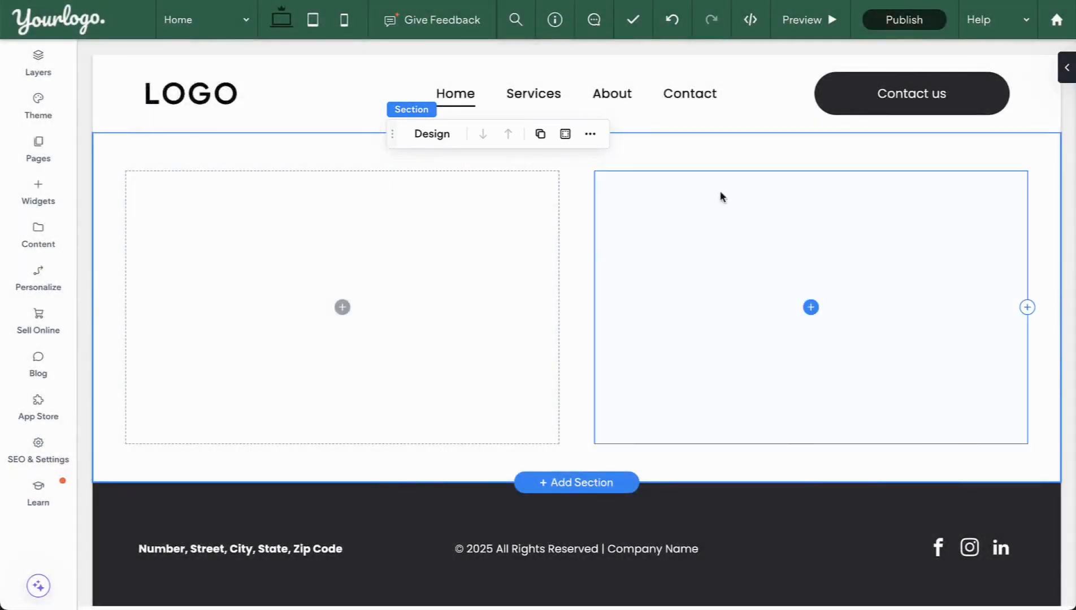
# Set the pug photo happy_bulldog_tong_up.png as the two-column section's background image.
pyautogui.click(443, 141)
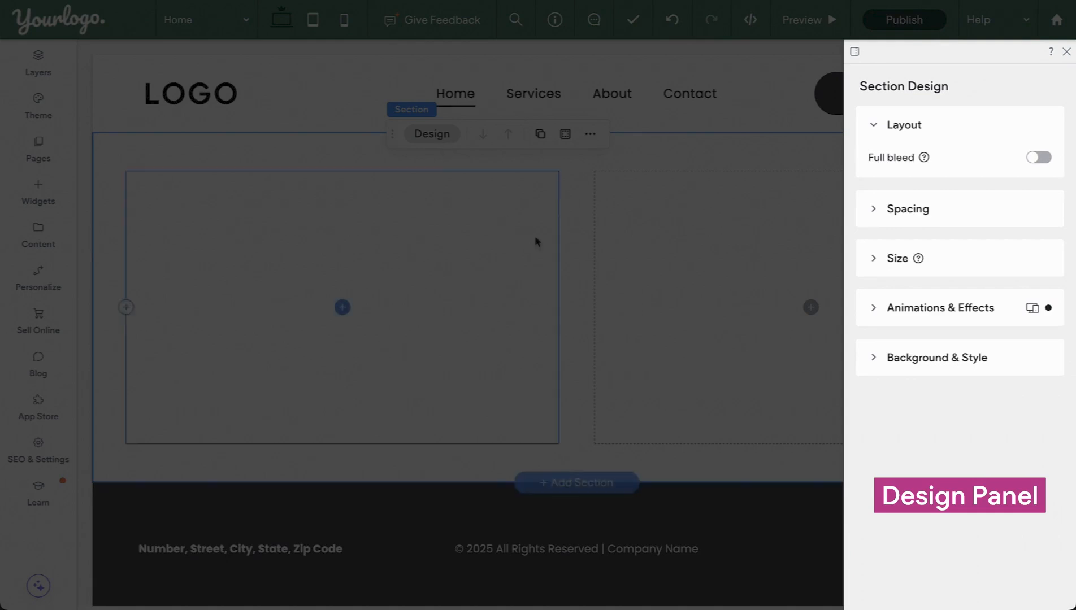
pyautogui.click(876, 357)
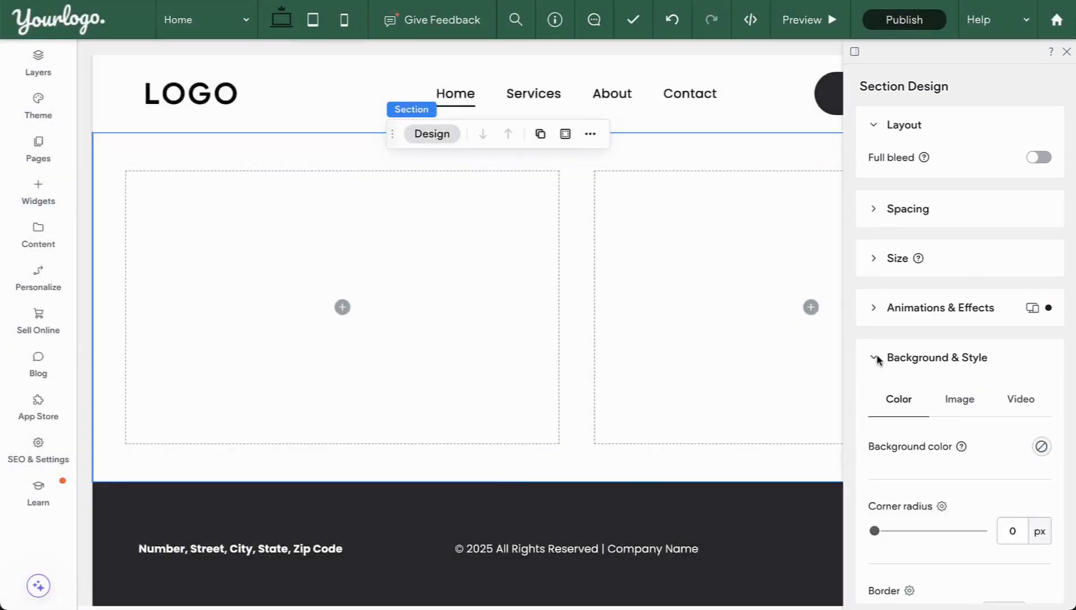
pyautogui.click(968, 400)
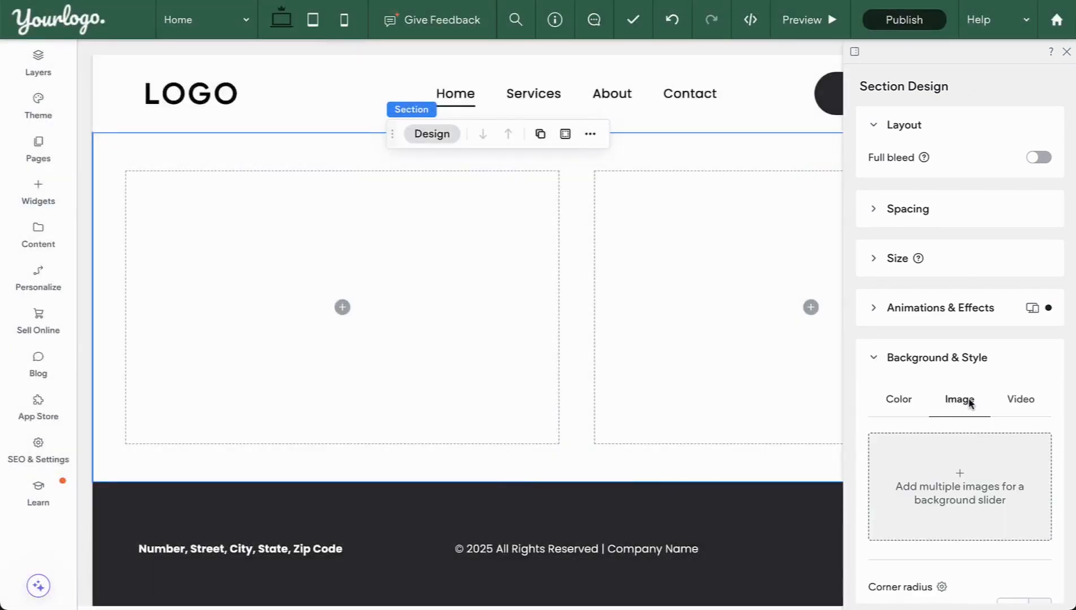
pyautogui.scroll(-4, 968, 400)
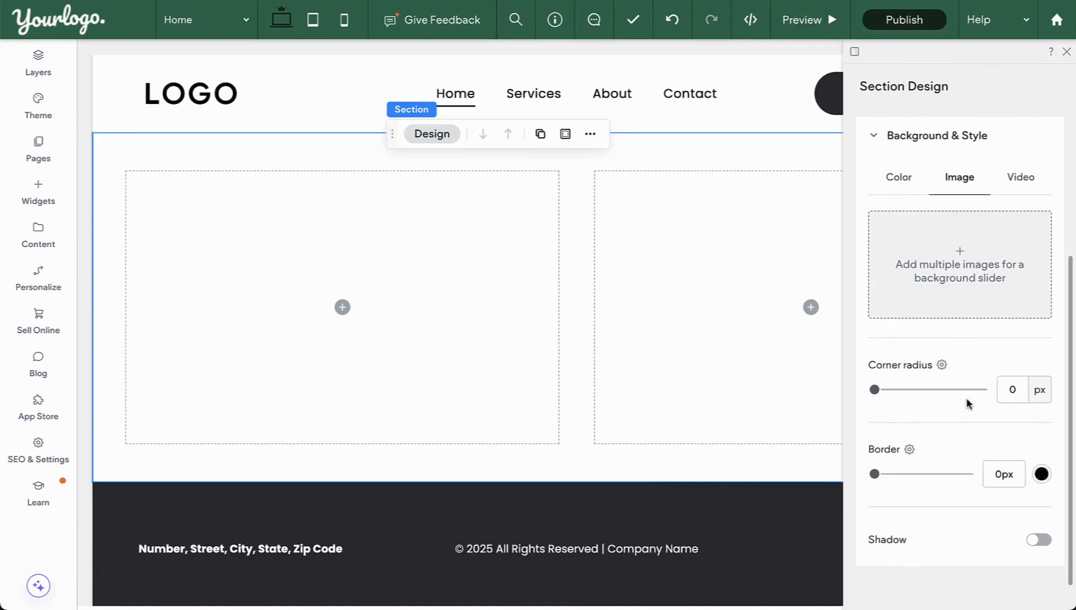
pyautogui.click(977, 278)
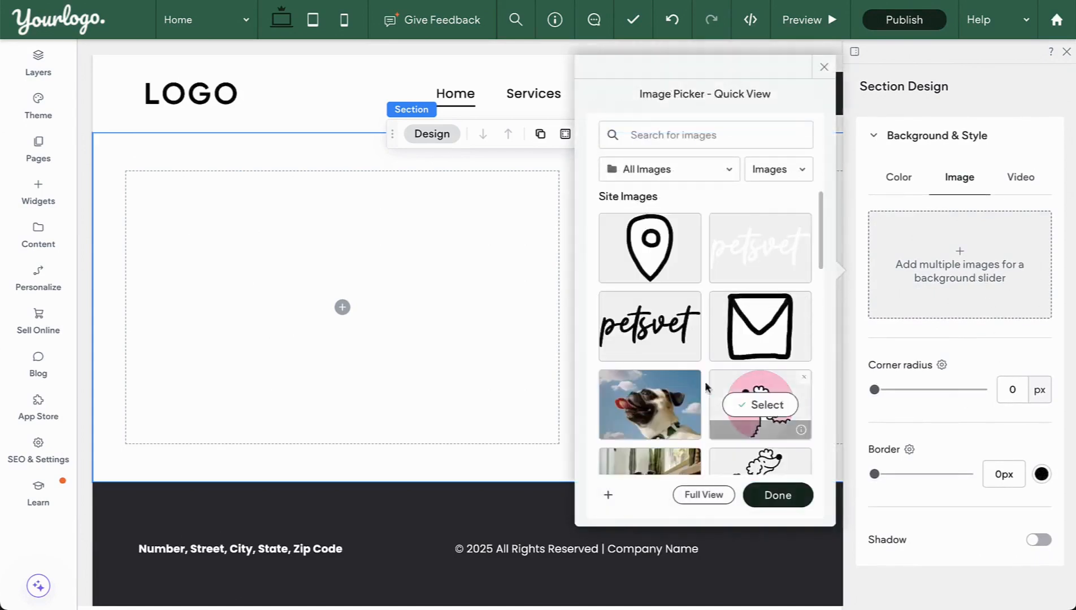
pyautogui.click(651, 404)
pyautogui.click(795, 496)
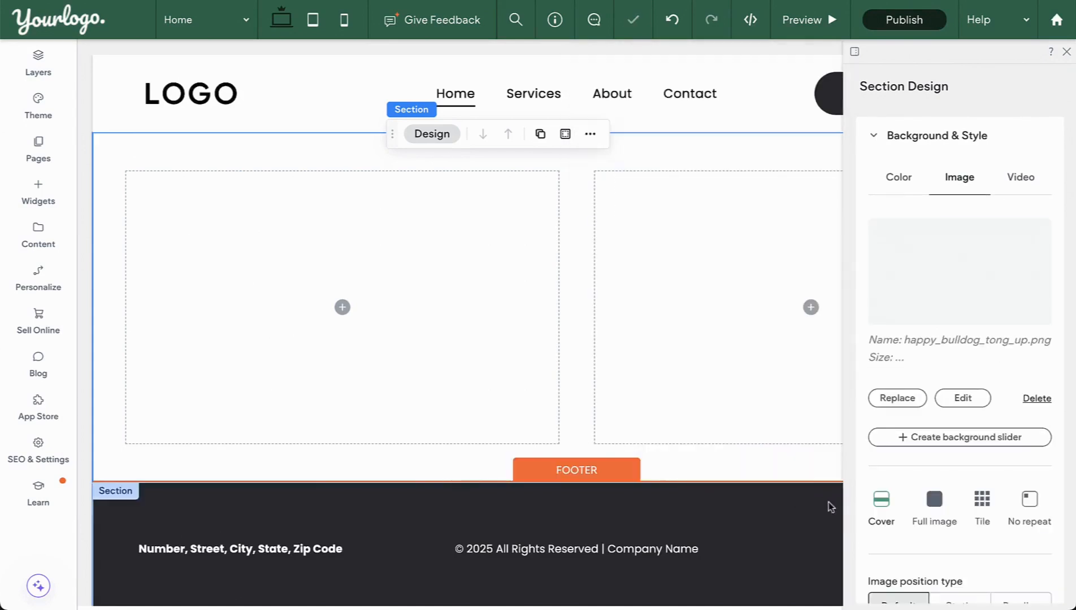
# Enable the section's background overlay with the dark theme color and an opacity of 15.
pyautogui.scroll(-2, 947, 492)
pyautogui.scroll(-5, 946, 492)
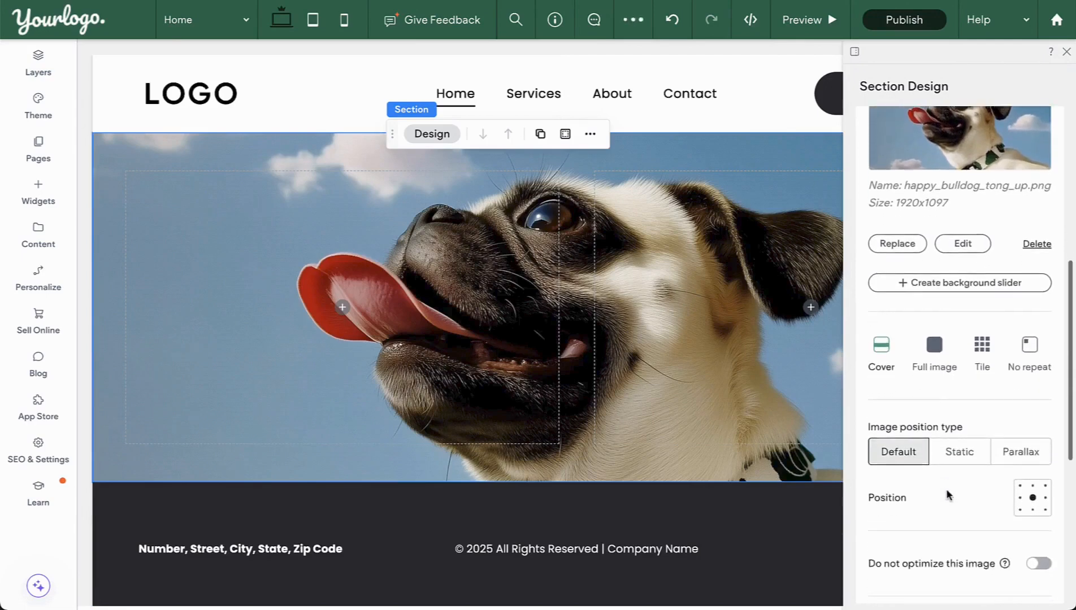
pyautogui.scroll(-3, 944, 492)
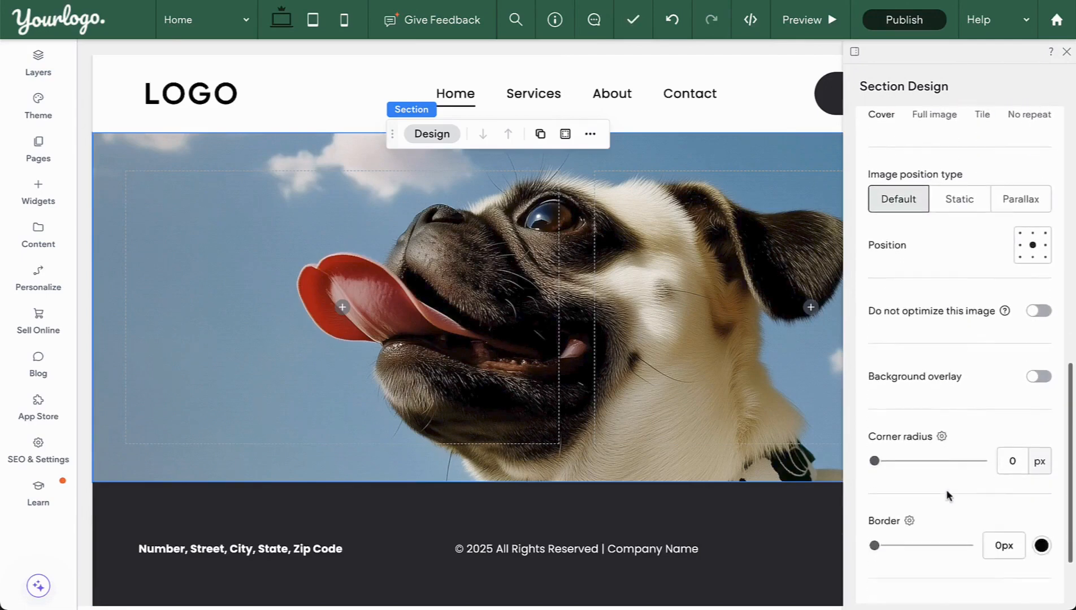
pyautogui.click(1039, 319)
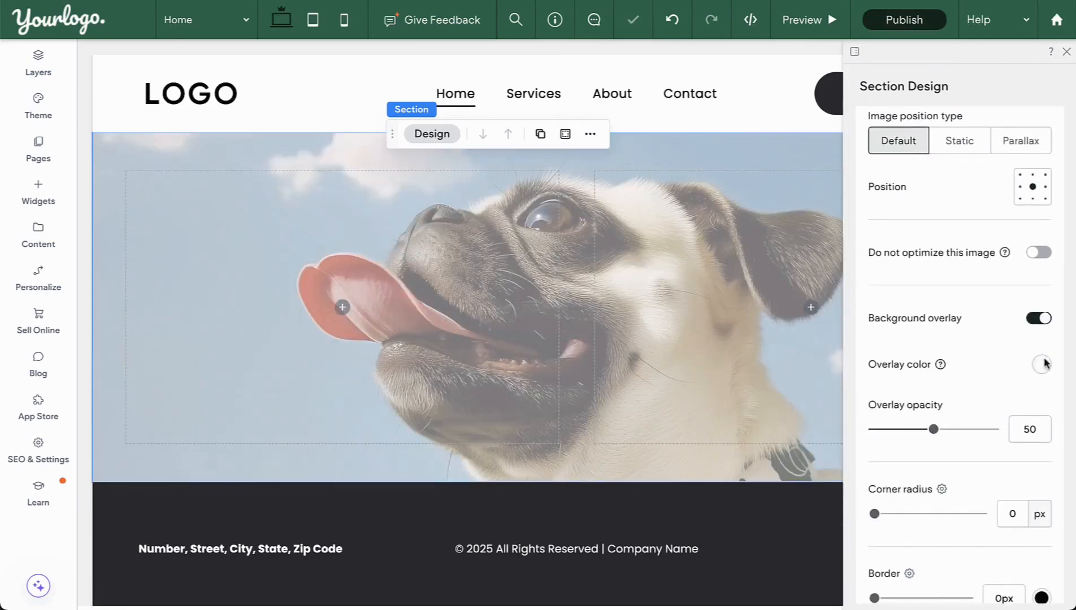
pyautogui.click(1041, 364)
pyautogui.click(815, 242)
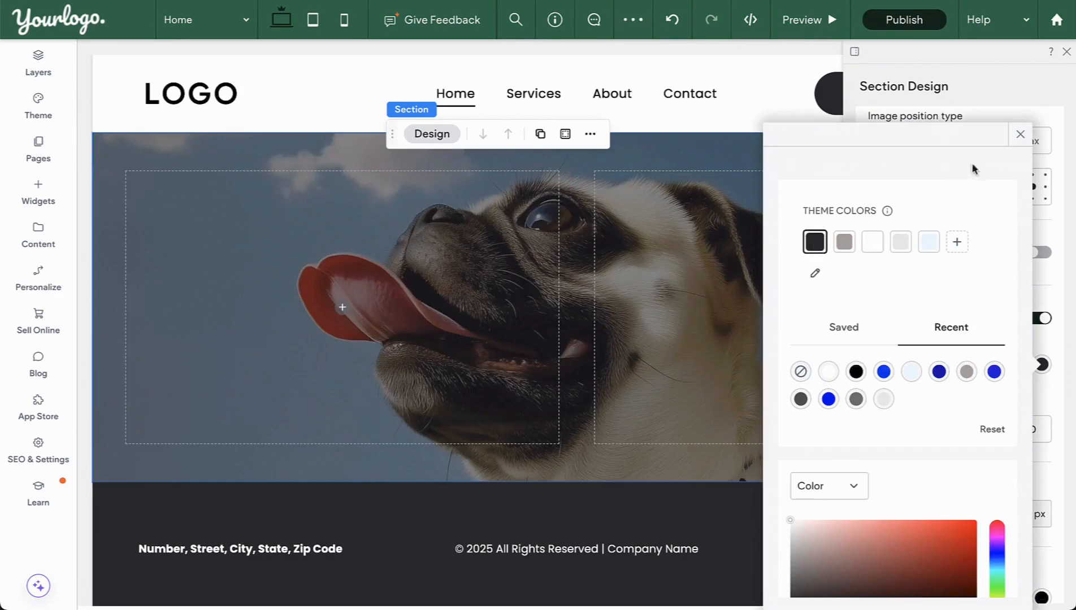
pyautogui.click(1020, 134)
pyautogui.doubleClick(1030, 431)
pyautogui.write('15')
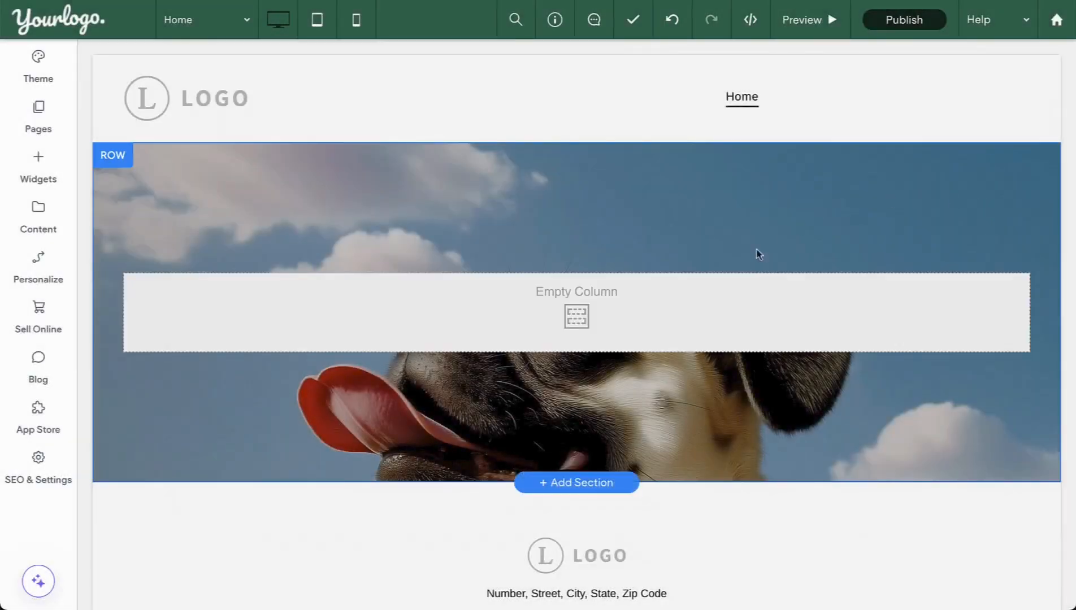
# Add a second column to the row with the pug background.
pyautogui.click(606, 308)
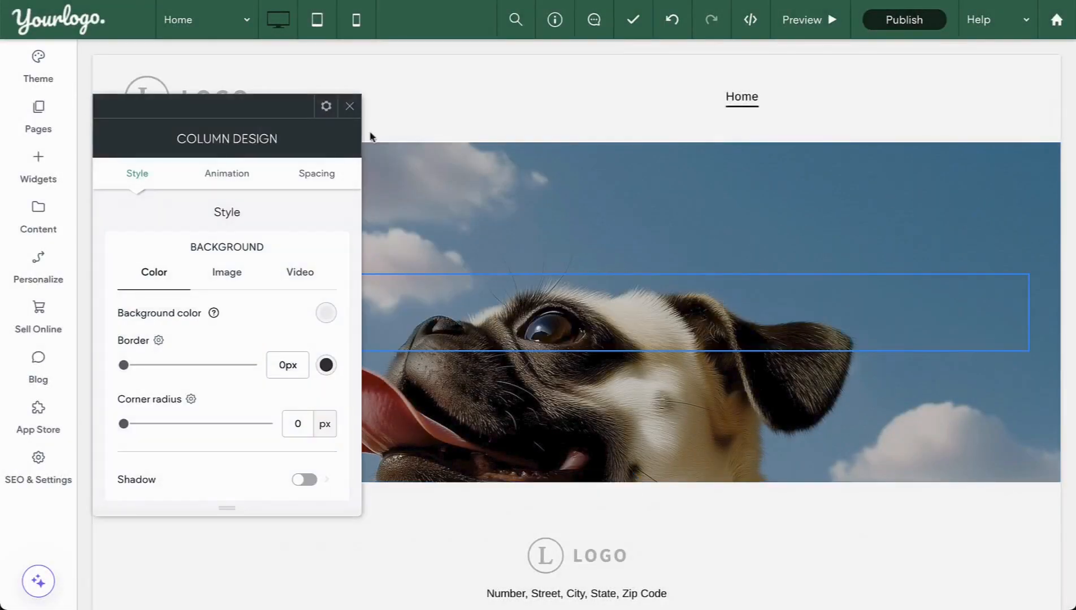
pyautogui.click(326, 106)
pyautogui.moveTo(403, 151)
pyautogui.click(512, 151)
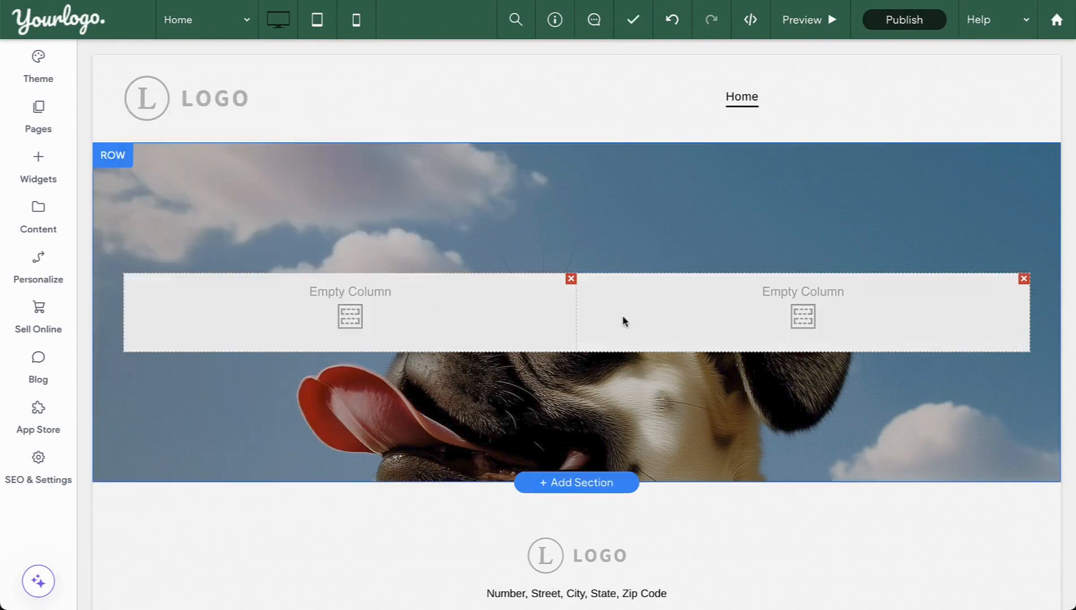
# Add a Large Title (H1) widget to the left column with the text "PET CARE LIKE NO OTHER".
pyautogui.click(510, 315)
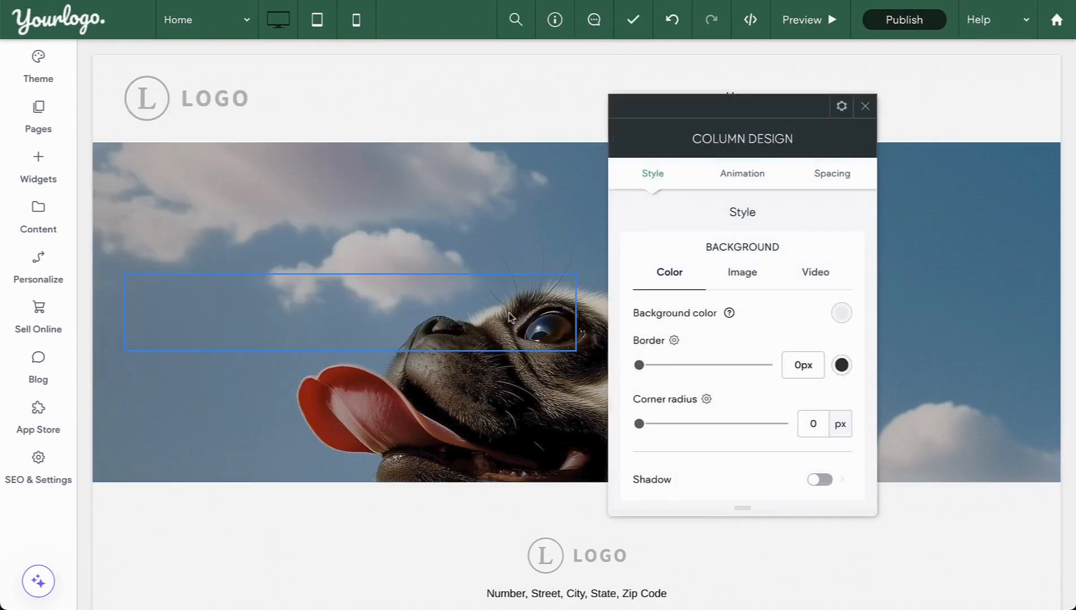
pyautogui.click(840, 107)
pyautogui.moveTo(848, 144)
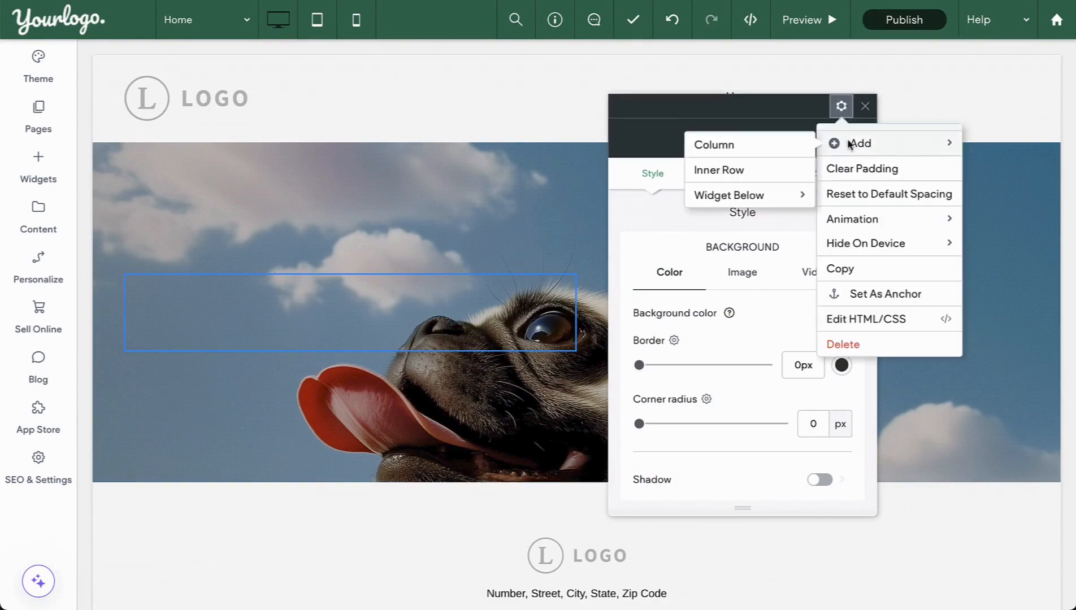
pyautogui.moveTo(783, 197)
pyautogui.click(861, 297)
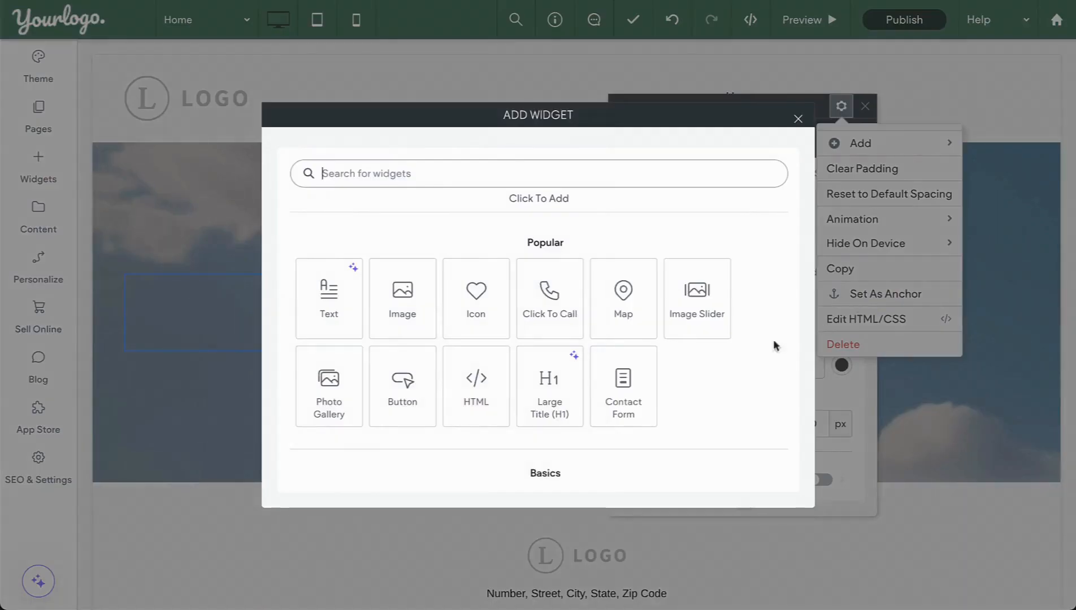
pyautogui.click(574, 375)
pyautogui.write('PET CARE LIKE NO OTHER')
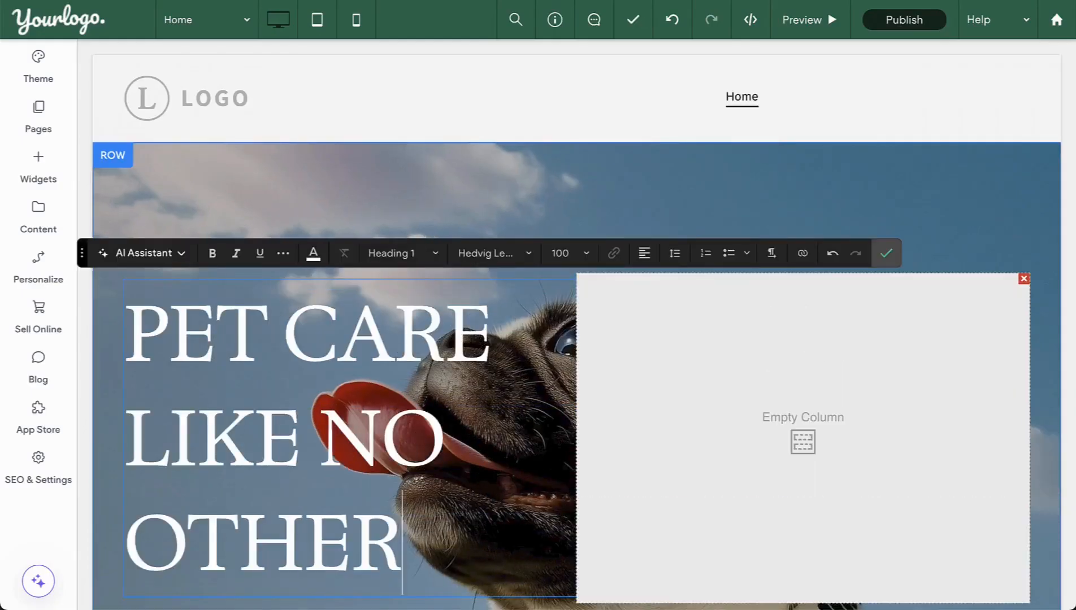
pyautogui.click(885, 253)
# Add an image widget below the title in the left column, using dog-pink-face.svg.
pyautogui.rightClick(558, 253)
pyautogui.moveTo(627, 296)
pyautogui.moveTo(733, 341)
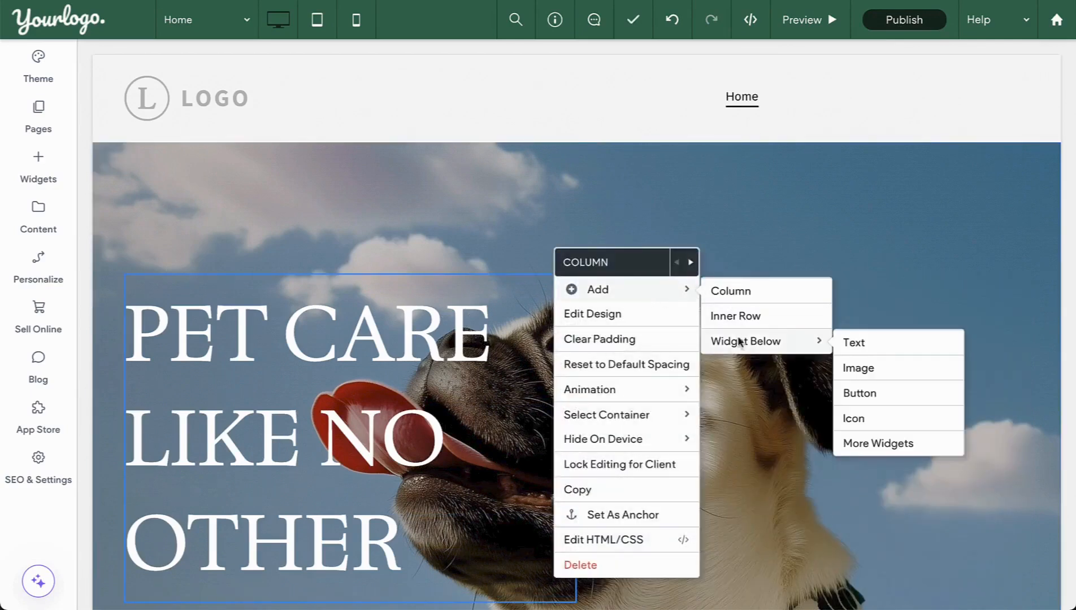
pyautogui.click(857, 368)
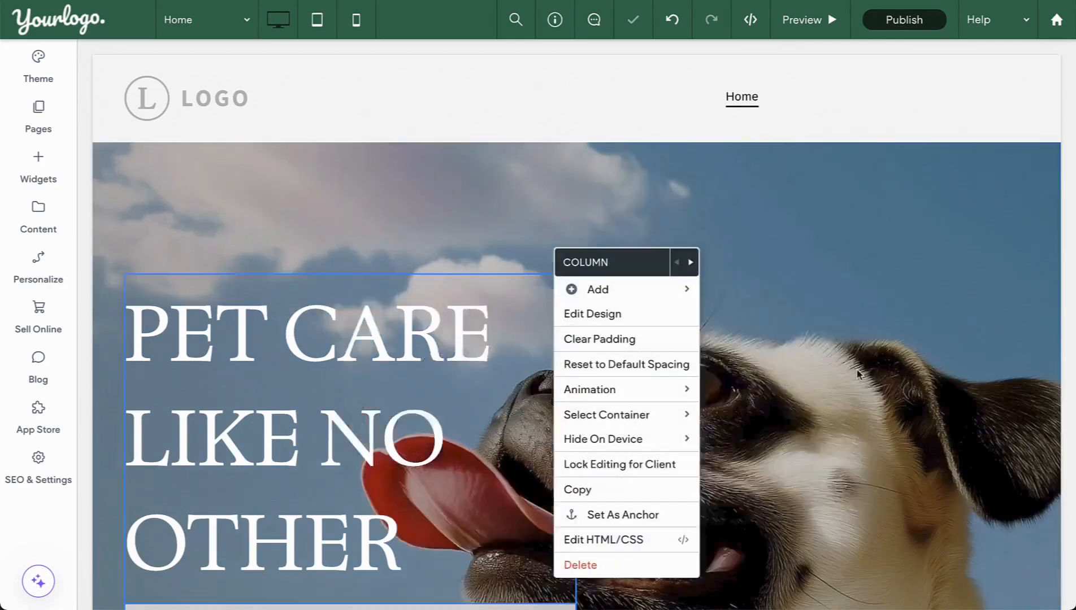
pyautogui.click(546, 468)
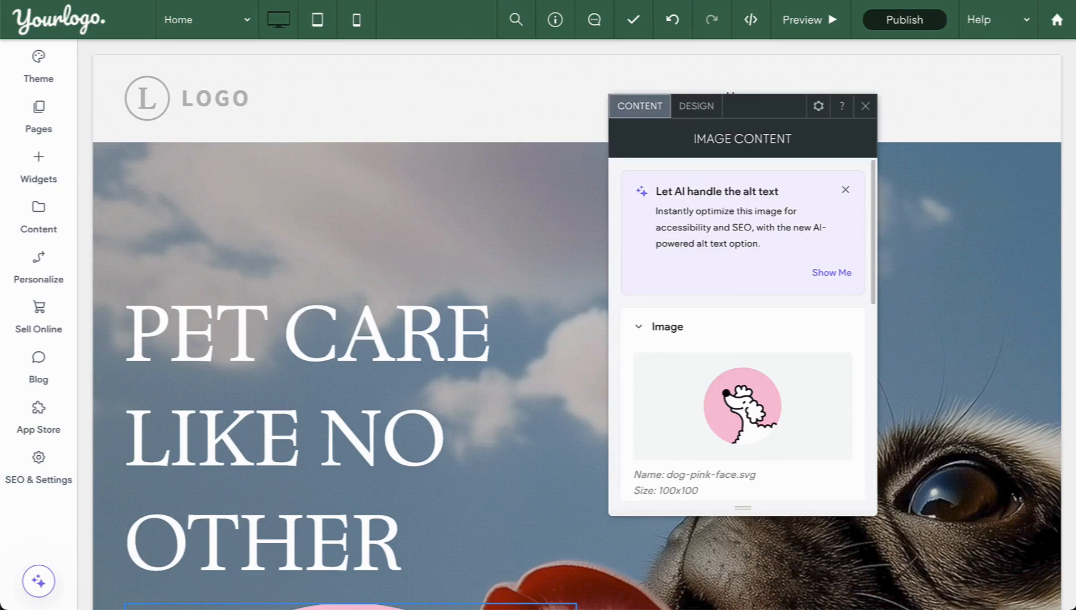
pyautogui.click(865, 106)
# Set the pink dog image's width to 100px.
pyautogui.scroll(-4, 712, 399)
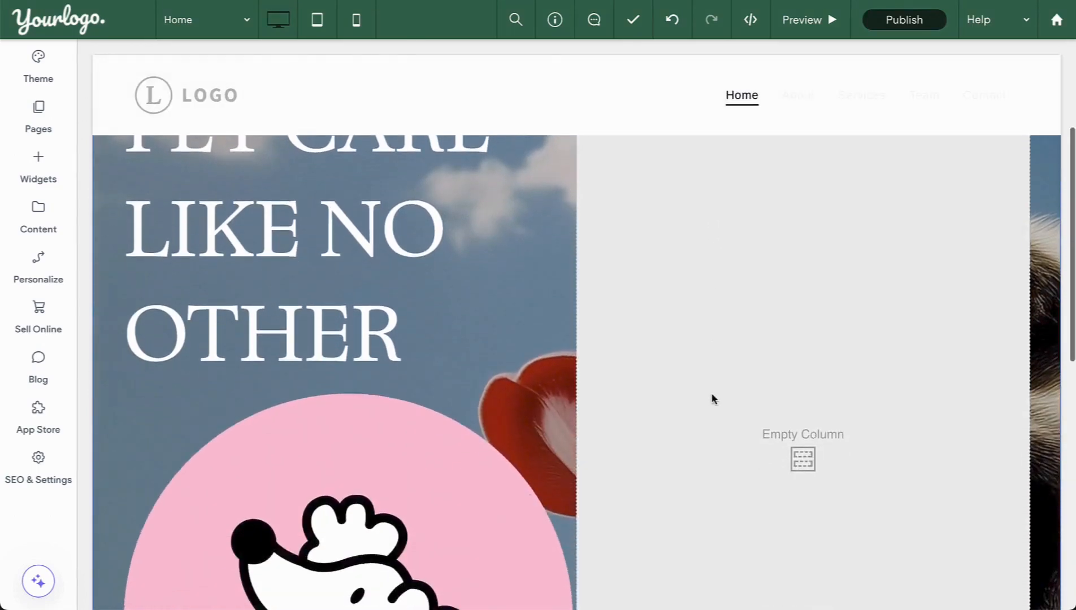
pyautogui.scroll(-5, 712, 399)
pyautogui.click(471, 359)
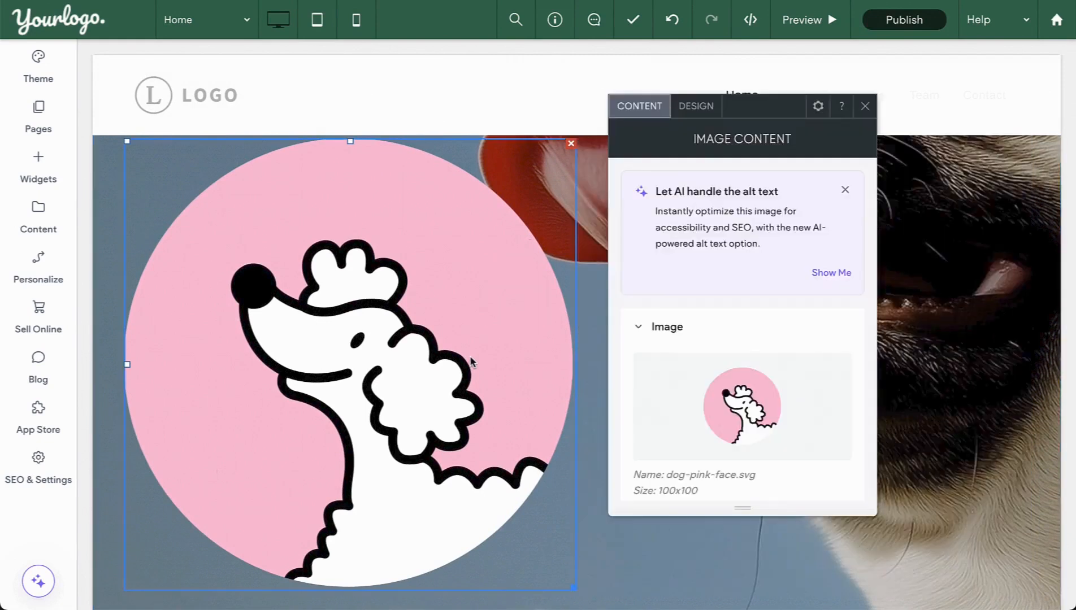
pyautogui.click(714, 109)
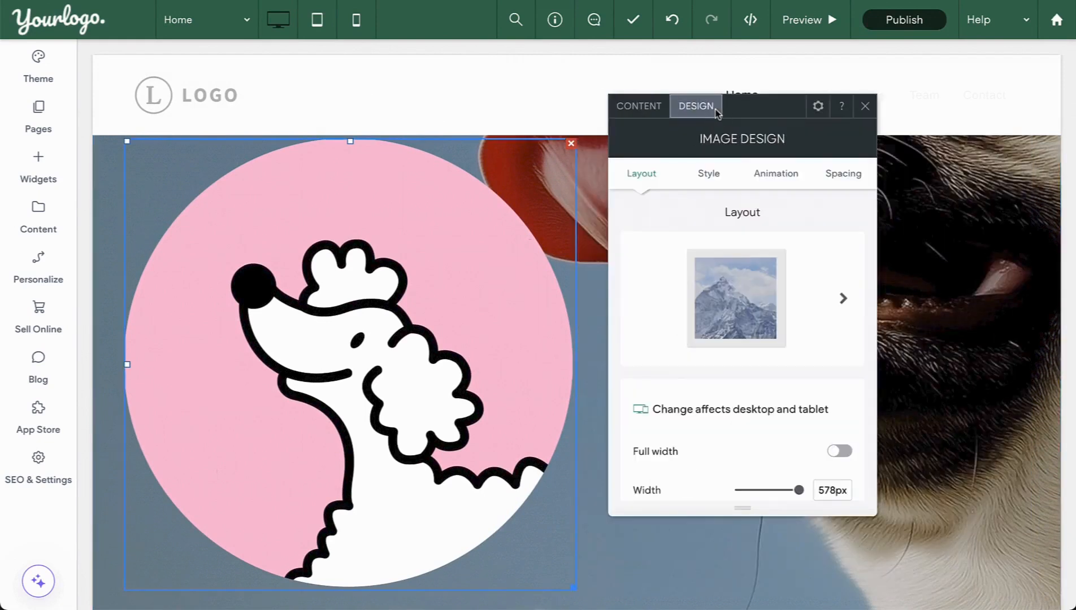
pyautogui.scroll(-3, 803, 453)
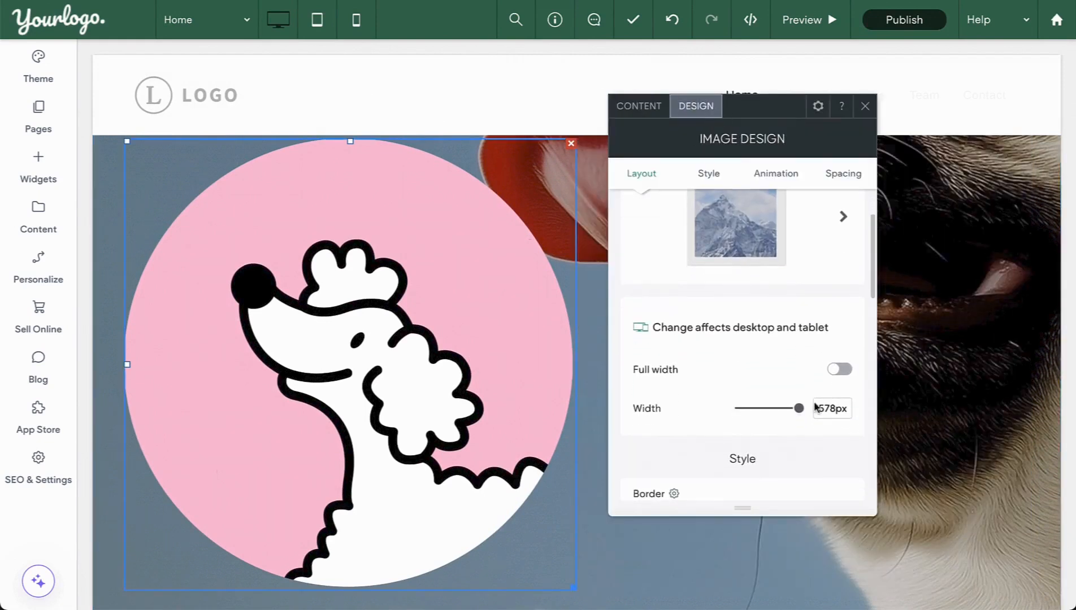
pyautogui.doubleClick(821, 411)
pyautogui.write('100px')
pyautogui.click(865, 106)
# Try to move the pink dog image up and to the right, beside the title text.
pyautogui.scroll(6, 819, 219)
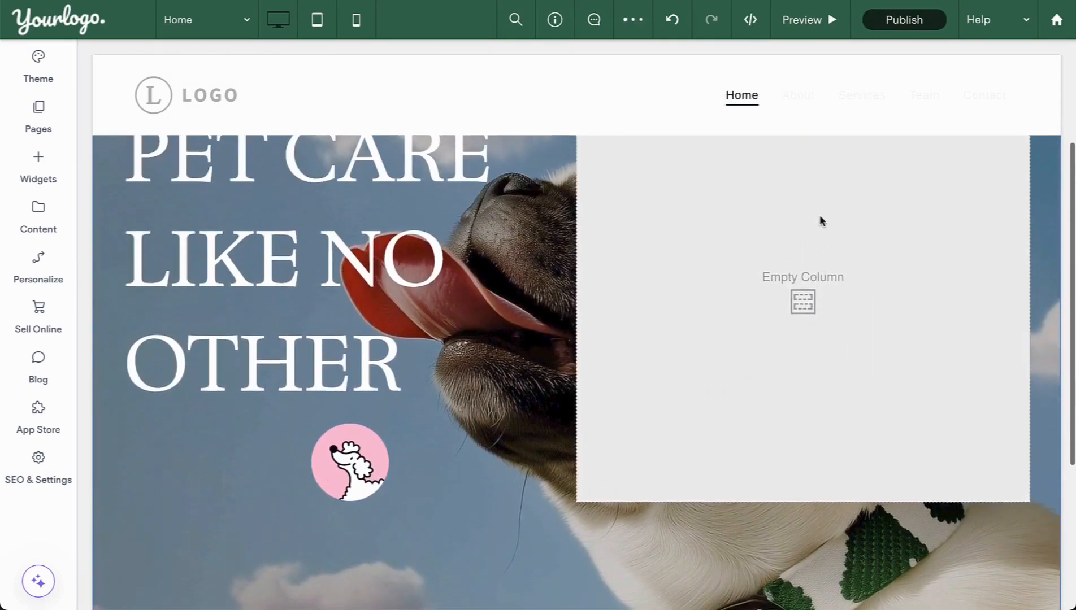
pyautogui.click(363, 553)
pyautogui.moveTo(355, 540); pyautogui.dragTo(538, 441)
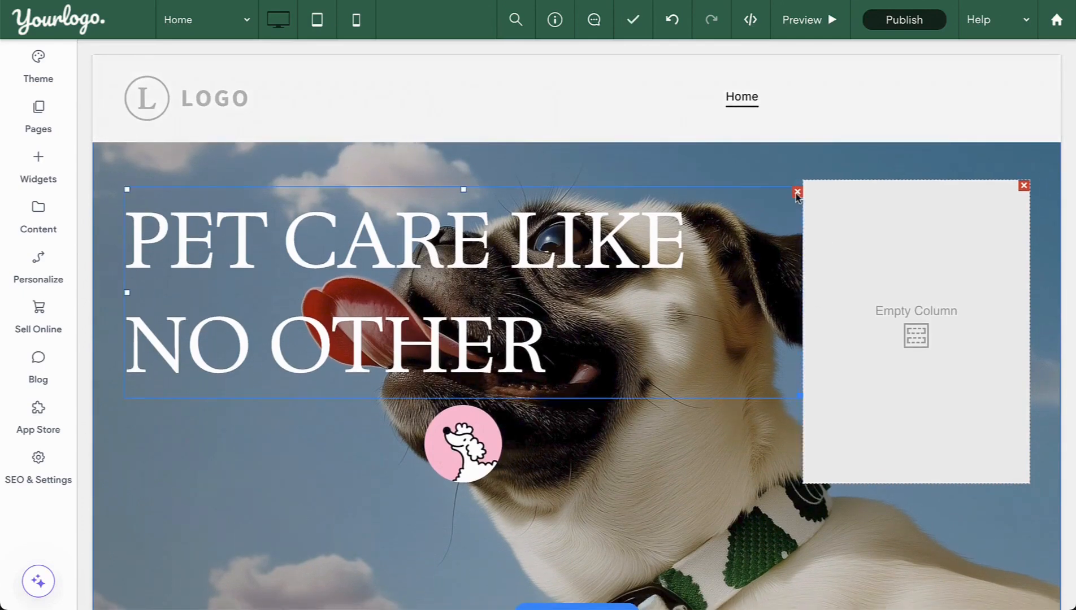
# Delete the "PET CARE LIKE NO OTHER" title from the wider column.
pyautogui.click(797, 193)
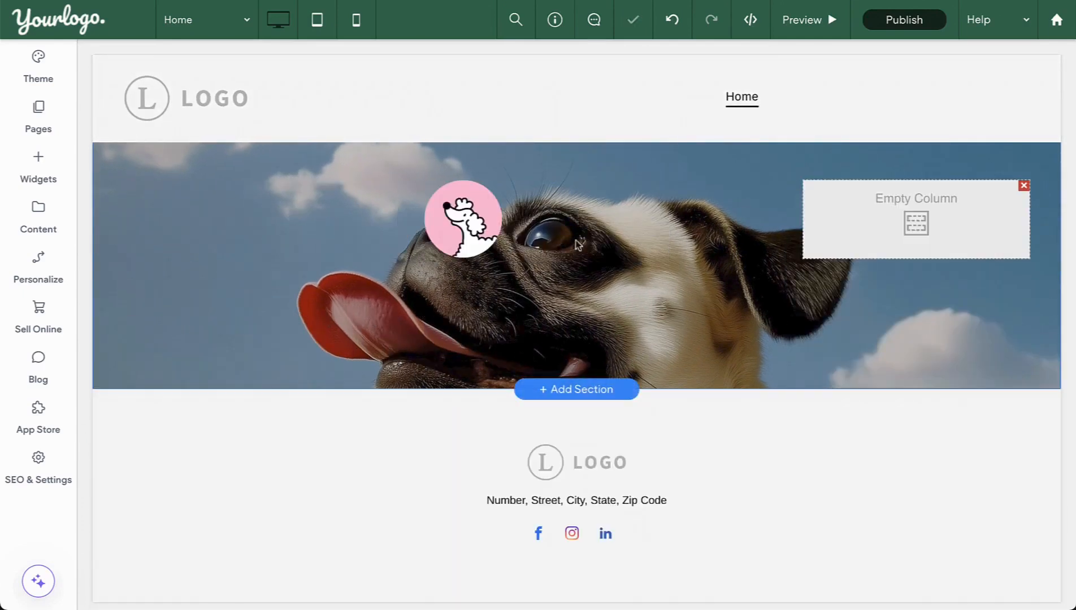
# Delete the pink dog image from the wider column and resize the row's two columns to equal widths.
pyautogui.click(497, 187)
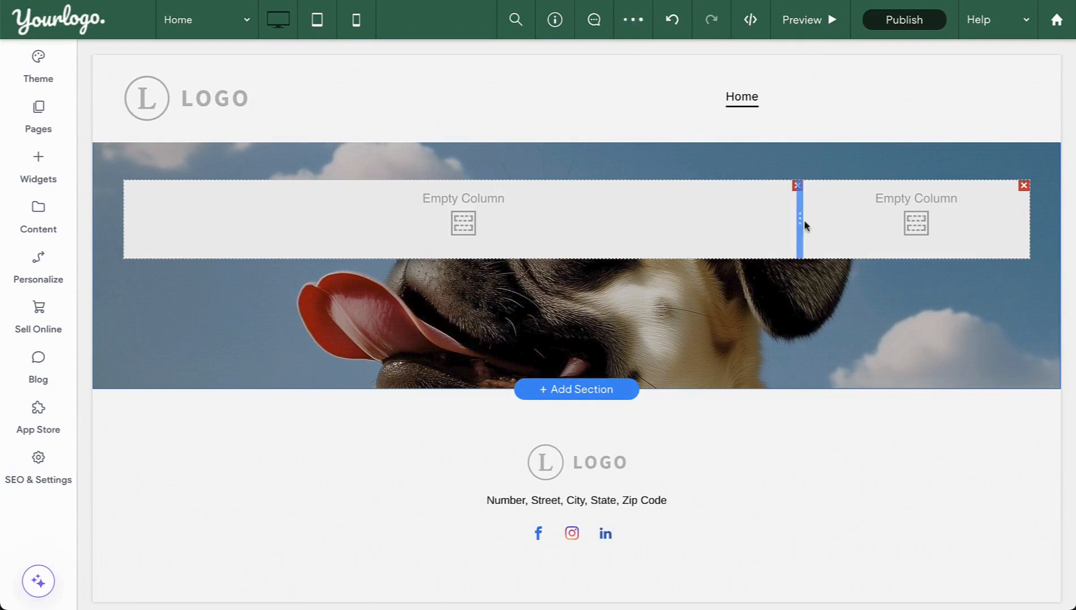
pyautogui.moveTo(800, 229); pyautogui.dragTo(549, 221)
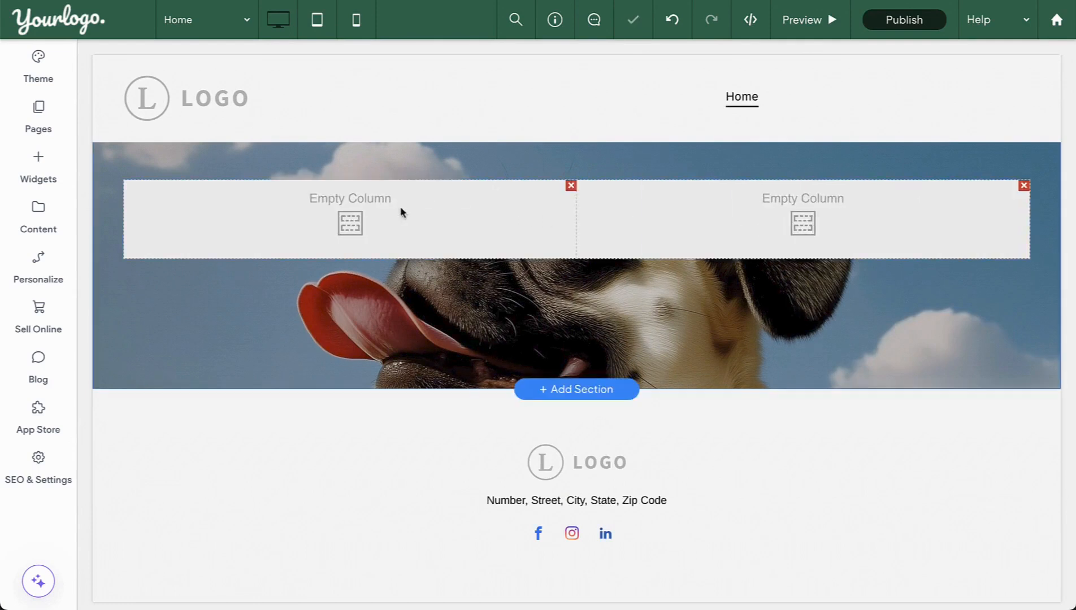
# Add an inner row inside the empty left column of the hero row.
pyautogui.click(408, 208)
pyautogui.click(842, 107)
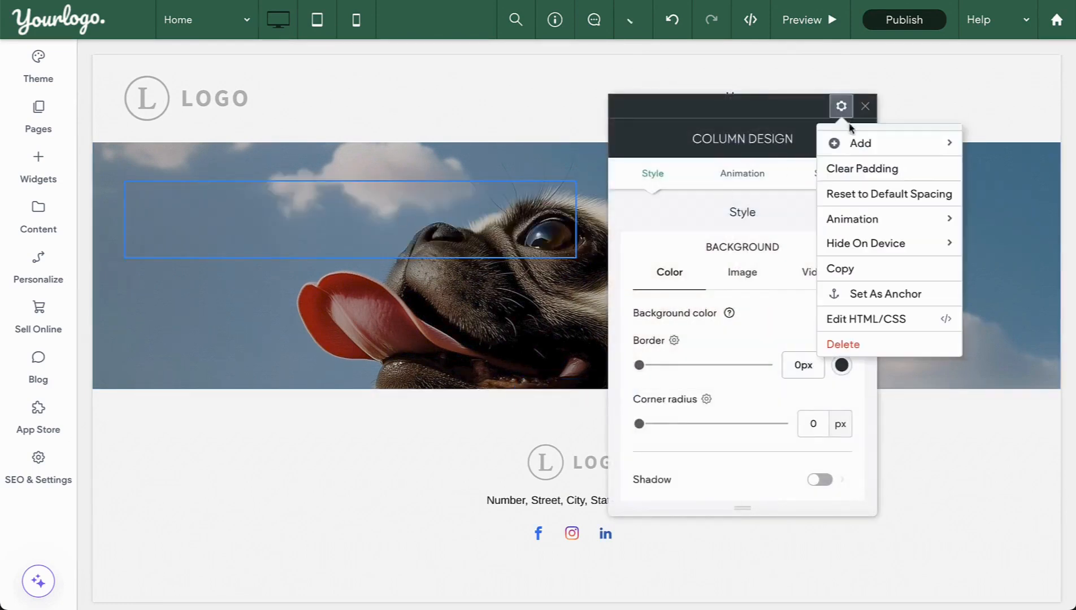
pyautogui.moveTo(857, 145)
pyautogui.click(769, 180)
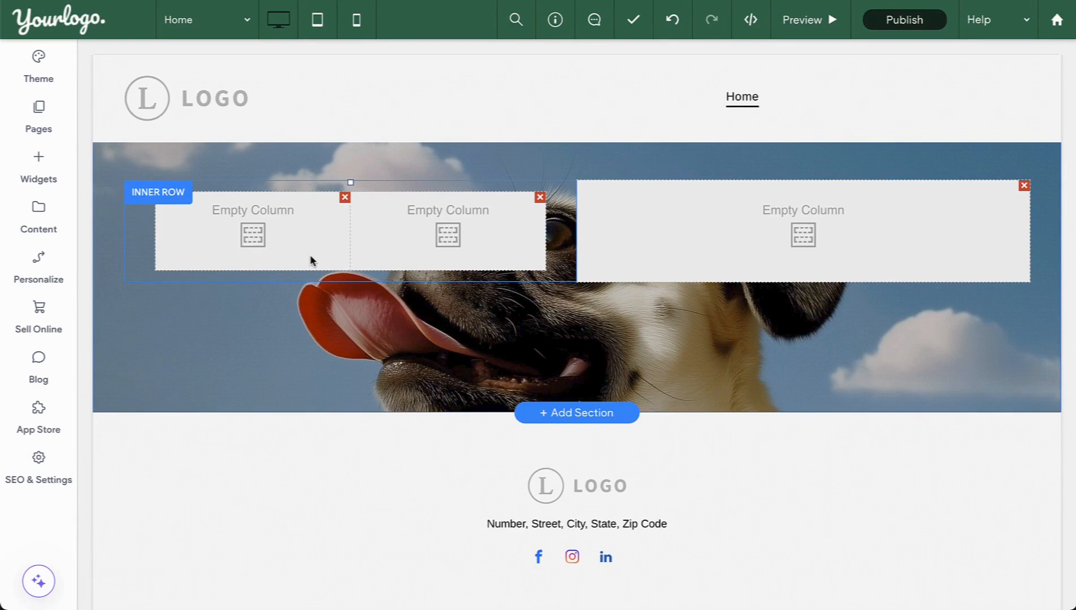
# Add a title reading "PET CARE LIKE NO OTHER" to the inner row's left column and widen that inner column.
pyautogui.click(262, 236)
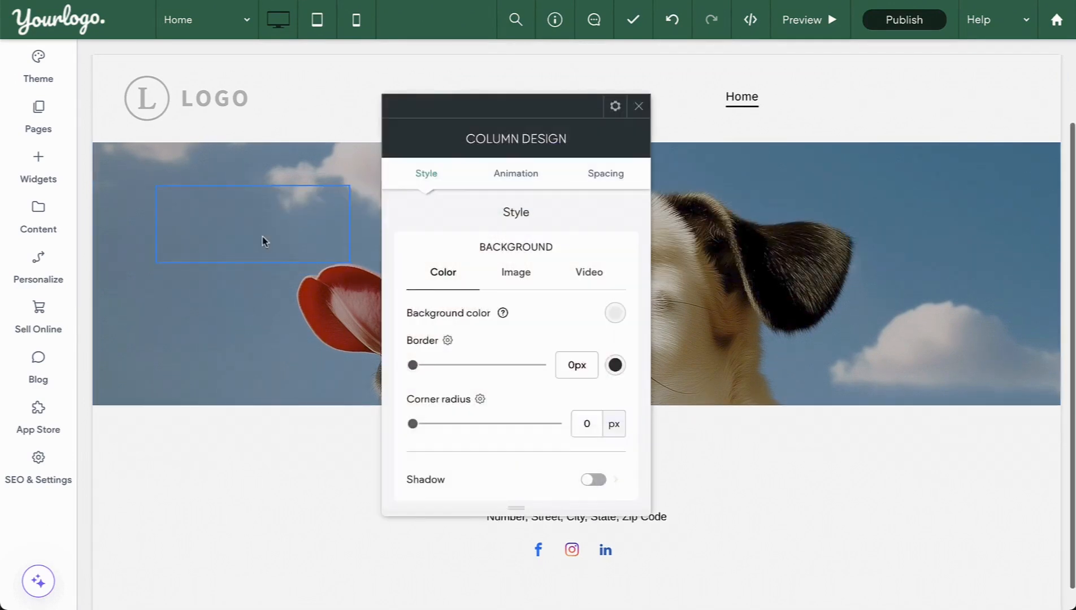
pyautogui.click(615, 106)
pyautogui.moveTo(632, 145)
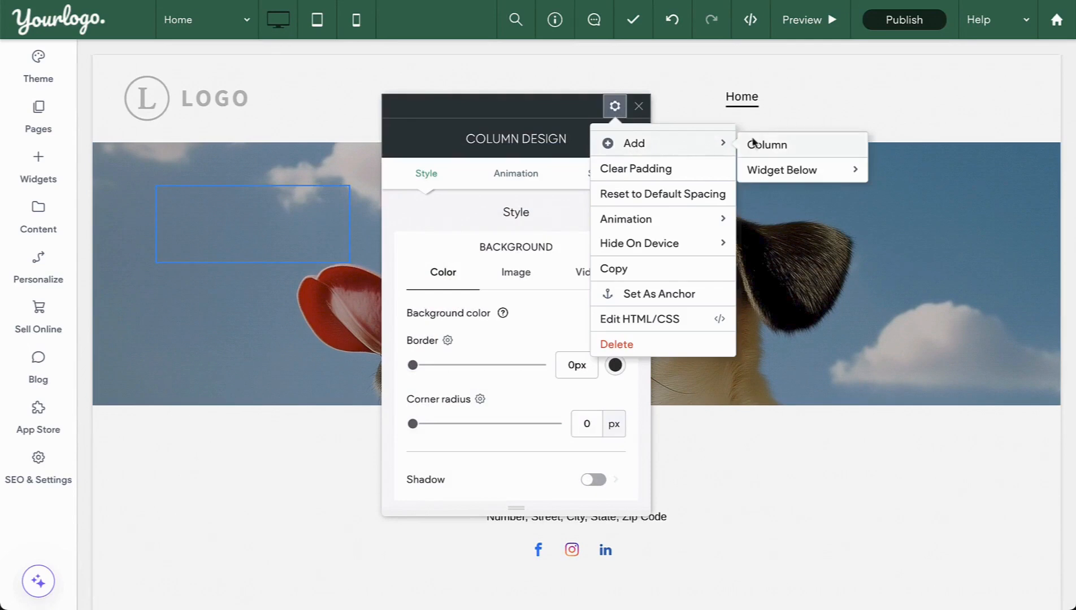
pyautogui.moveTo(792, 169)
pyautogui.click(911, 271)
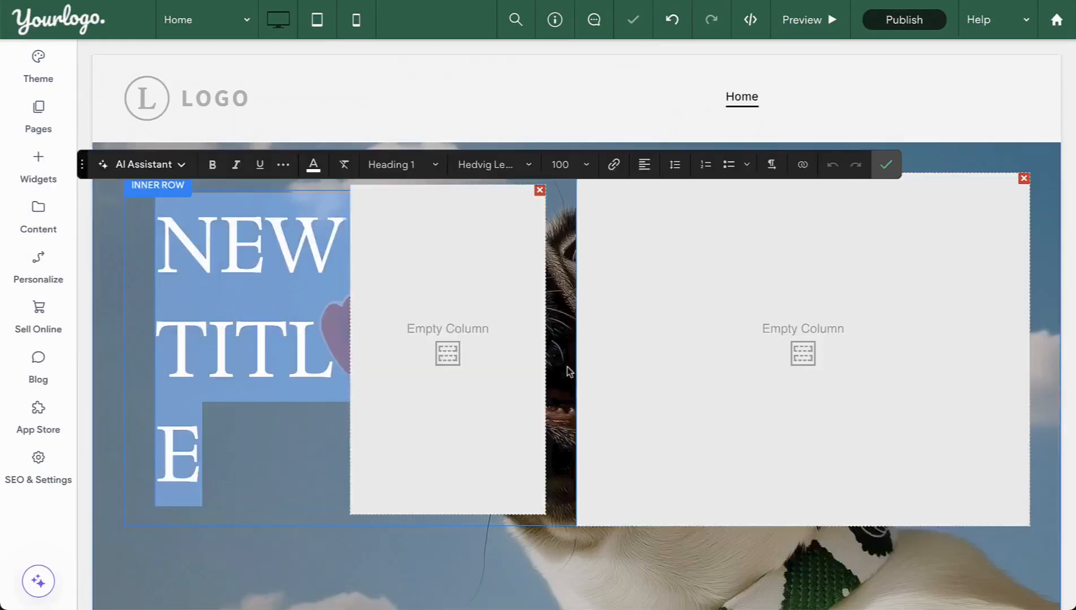
pyautogui.write('PET CA')
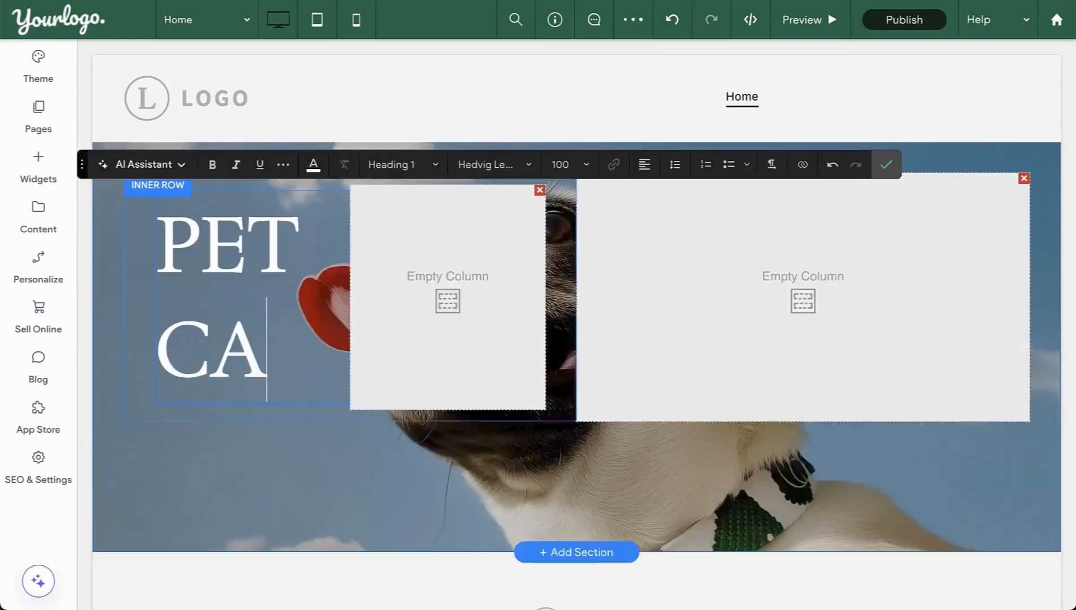
pyautogui.write('RE LIKE NO OTHER')
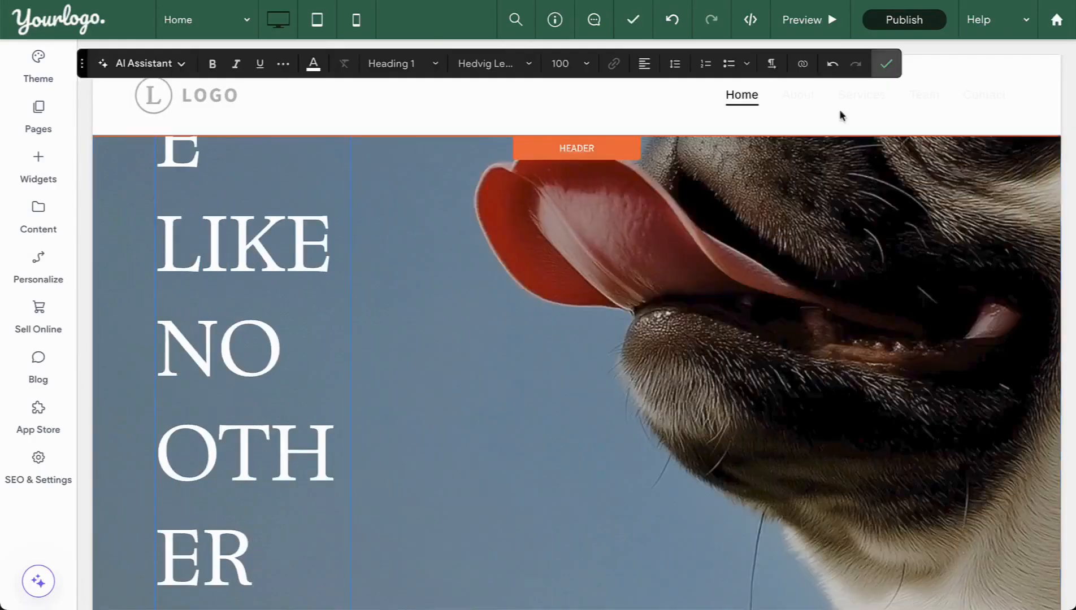
pyautogui.click(345, 287)
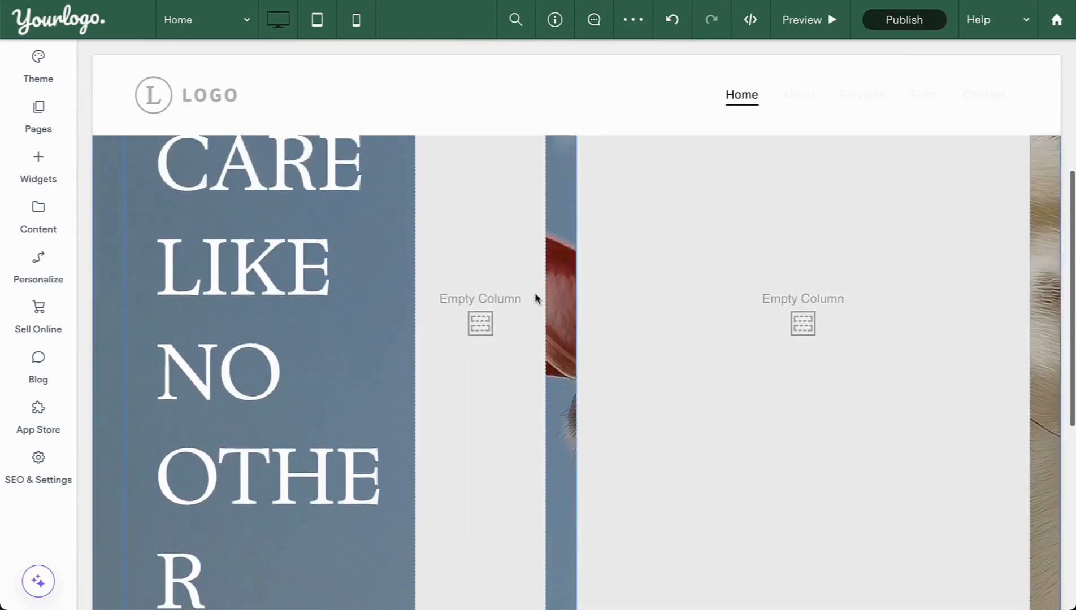
# Add an image widget to the inner row's empty right column, using the pink dog face image.
pyautogui.click(535, 293)
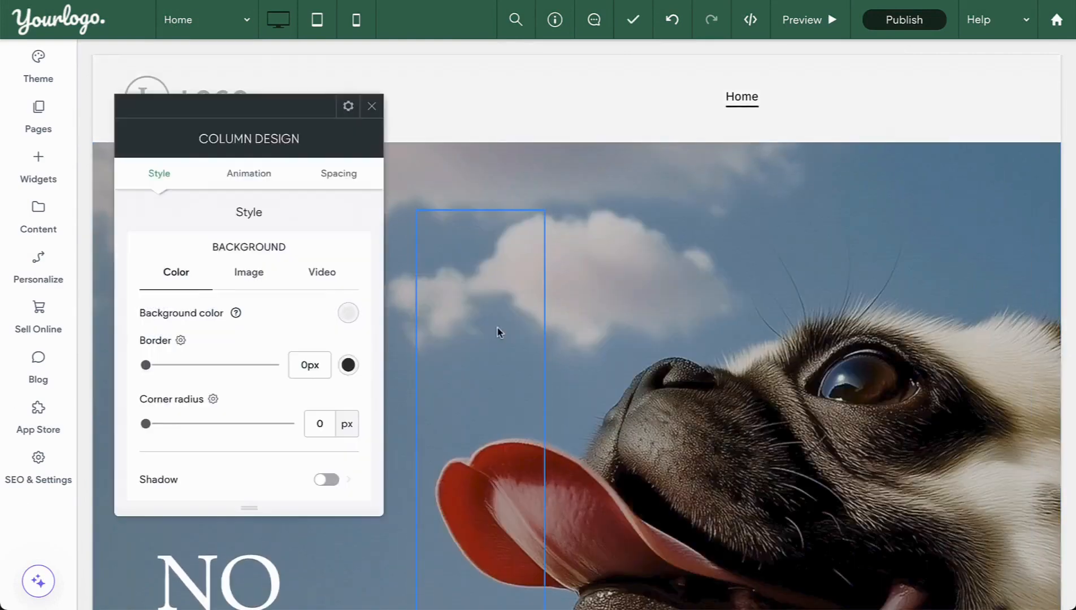
pyautogui.click(348, 106)
pyautogui.moveTo(365, 142)
pyautogui.moveTo(516, 168)
pyautogui.click(635, 200)
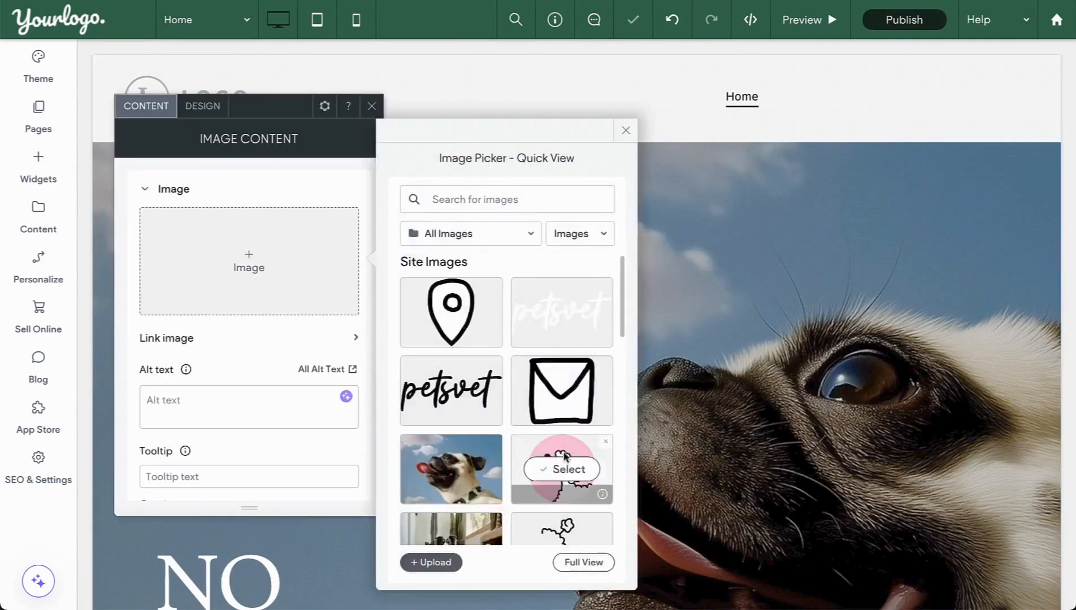
pyautogui.click(564, 468)
# Set the inner row's pink dog image width to 100 and close the image settings.
pyautogui.scroll(-3, 341, 408)
pyautogui.click(202, 106)
pyautogui.doubleClick(339, 490)
pyautogui.write('100')
pyautogui.click(372, 106)
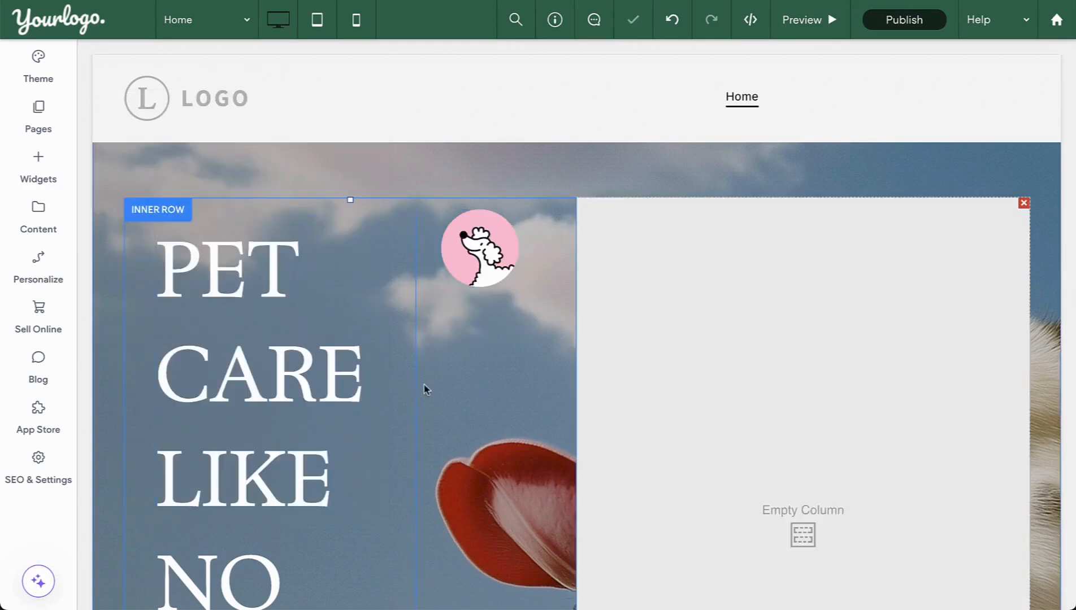
# Widen the title's inner column further, and widen the outer column that holds the inner row.
pyautogui.moveTo(412, 477); pyautogui.dragTo(451, 478)
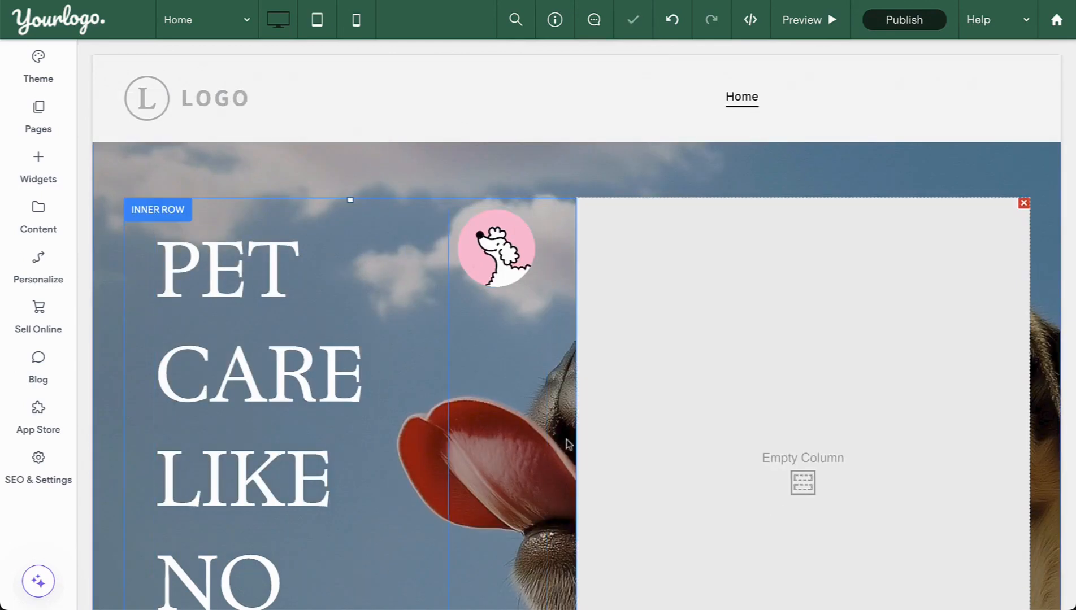
pyautogui.moveTo(574, 391); pyautogui.dragTo(649, 392)
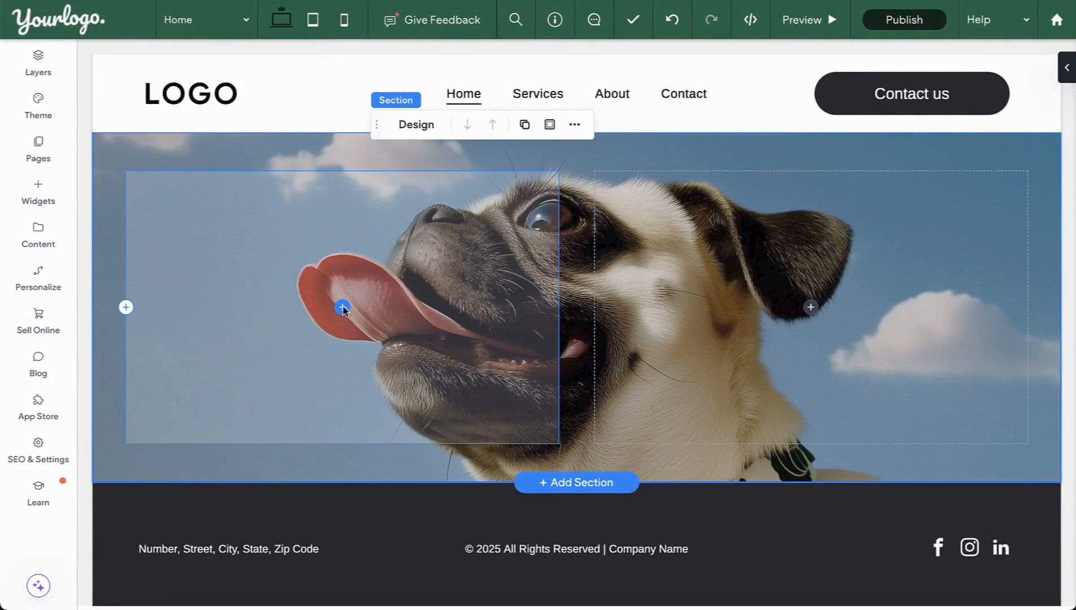
# In the section-based editor, add a Large Title (H1) reading "PET CARE LIKE NO OTHER" to the left column.
pyautogui.click(343, 307)
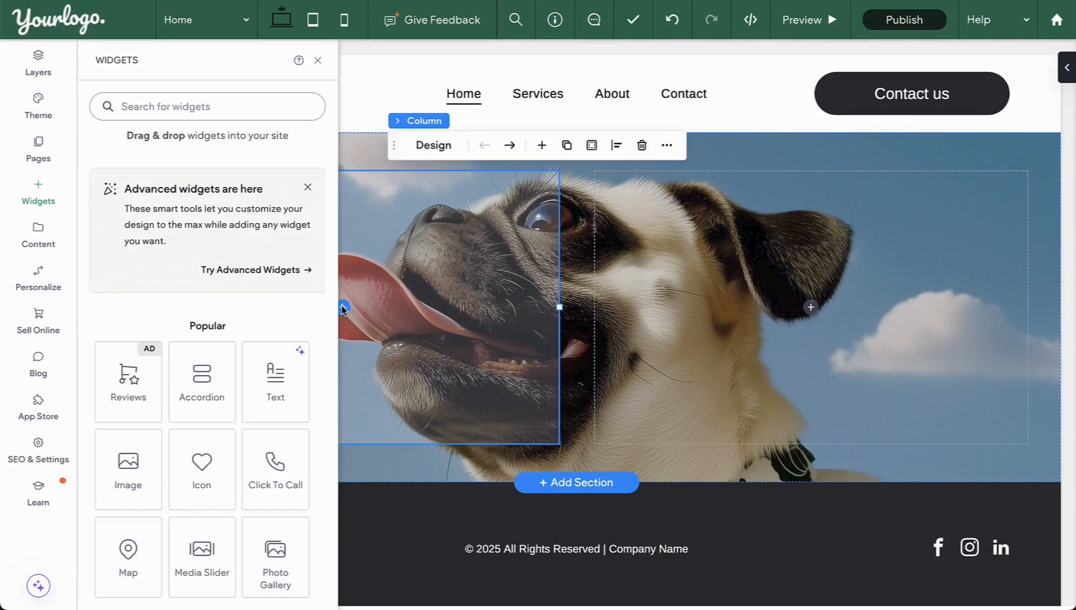
pyautogui.write('h1')
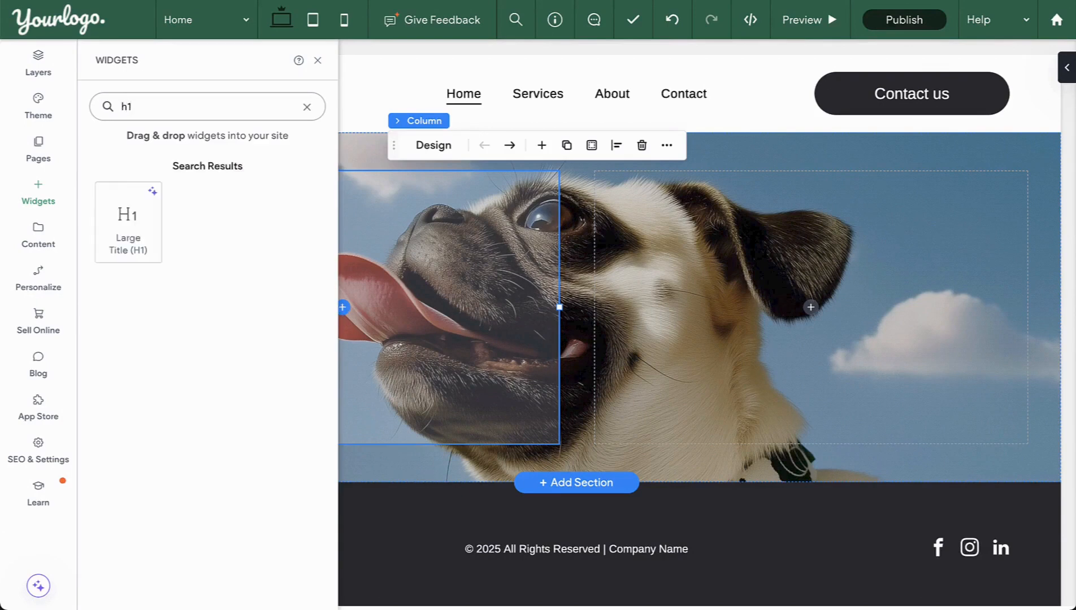
pyautogui.click(145, 242)
pyautogui.write('PET CARE LIKE NO OTHER')
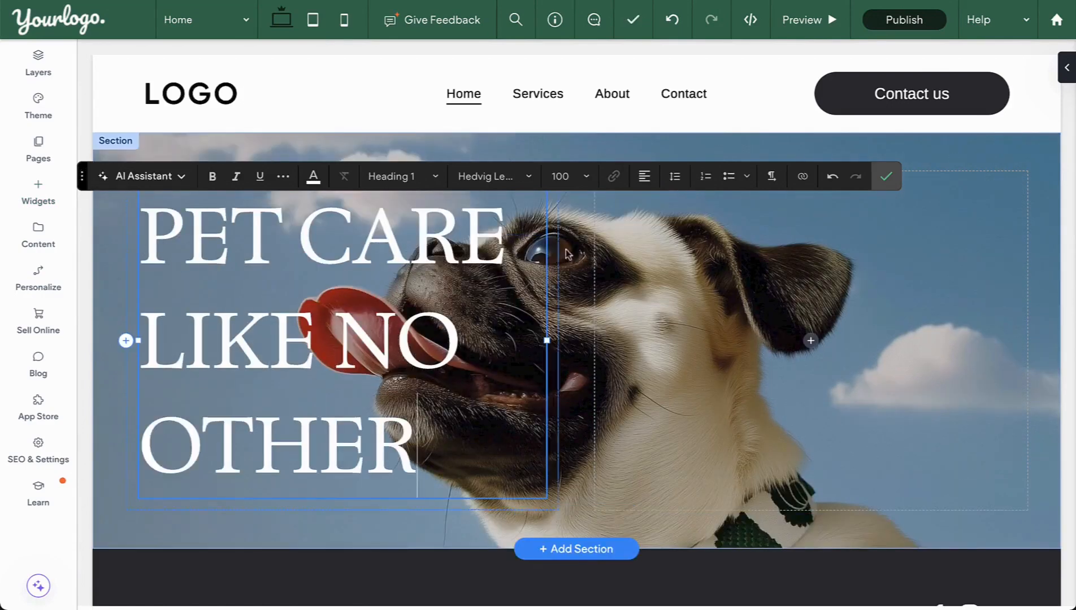
pyautogui.click(885, 177)
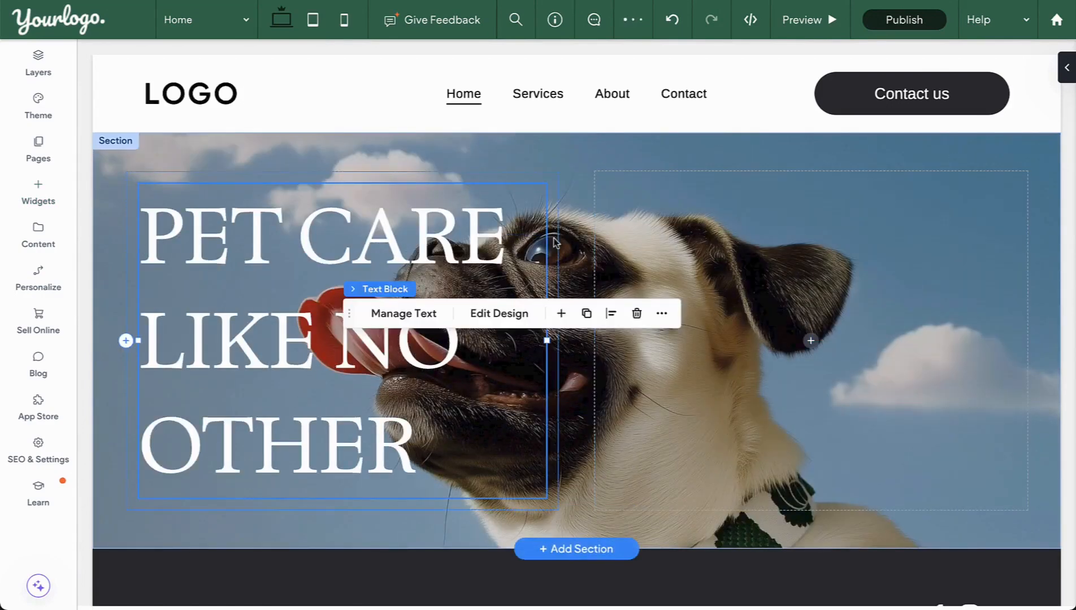
# Add an image widget below the title in the left column, using dog-pink-face.svg.
pyautogui.click(555, 243)
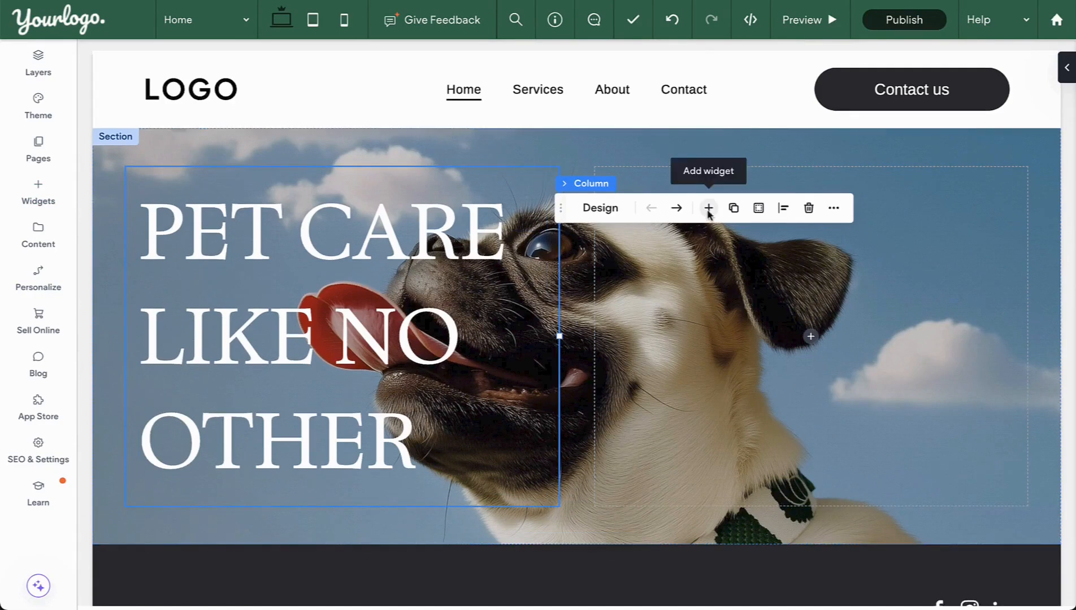
pyautogui.click(708, 212)
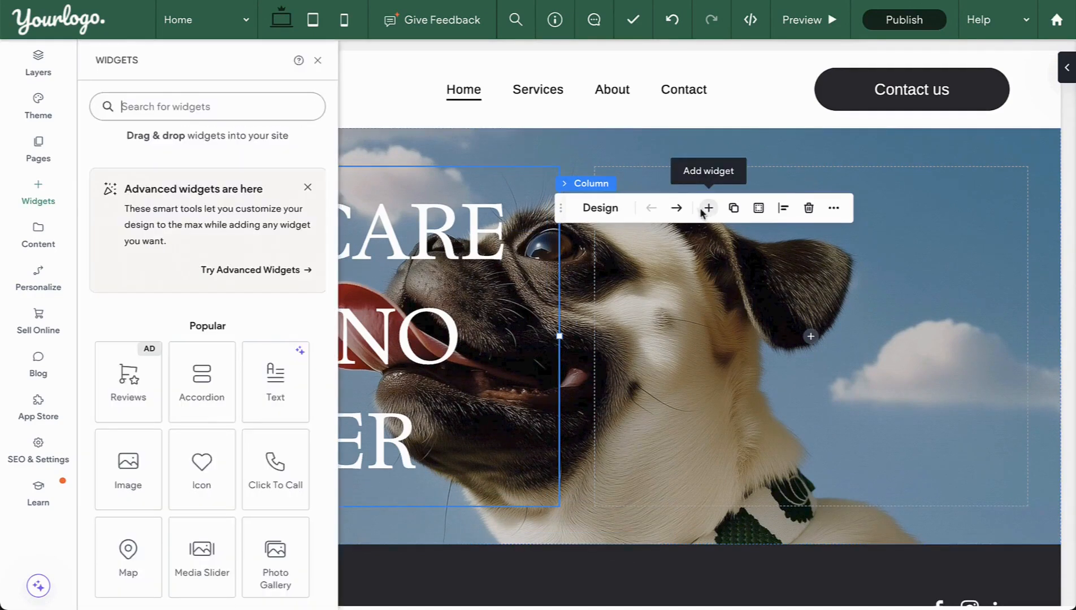
pyautogui.click(124, 468)
pyautogui.click(713, 469)
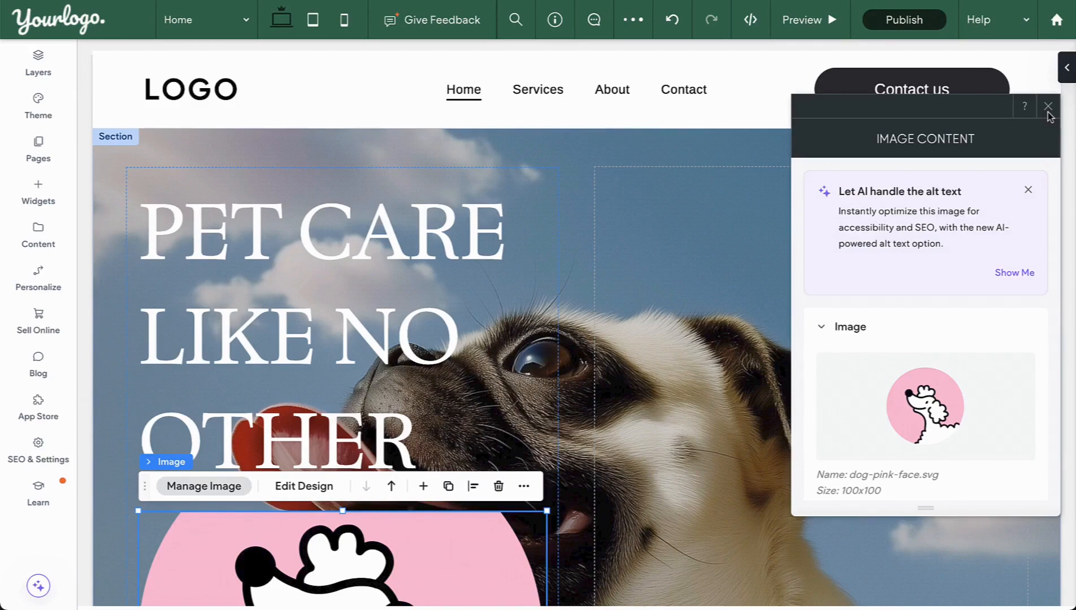
pyautogui.click(1047, 107)
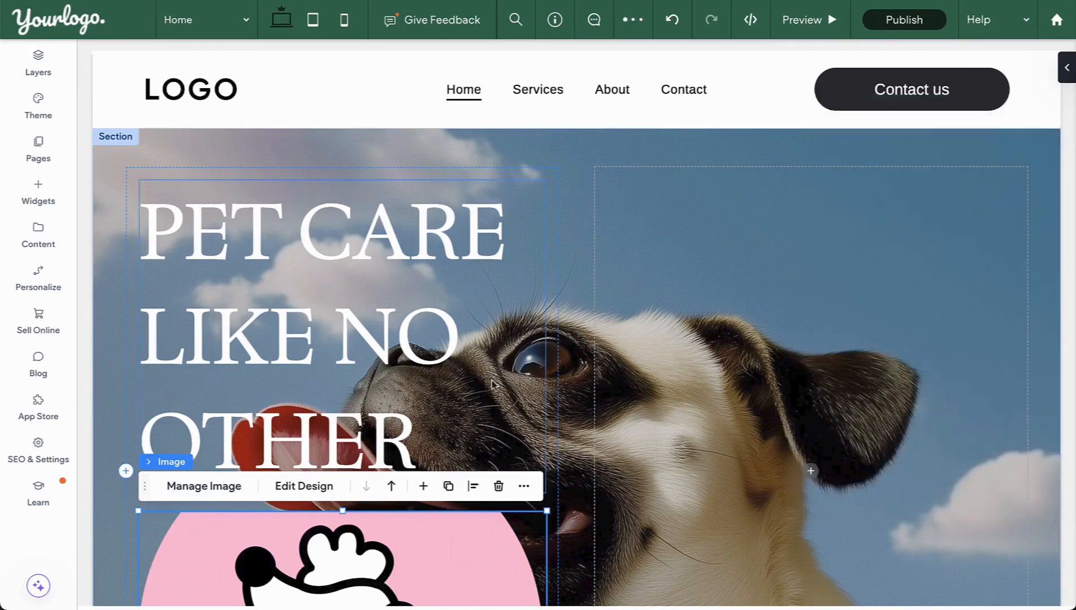
# Turn on keeping proportions for the pink dog image and set its width to 100 px.
pyautogui.scroll(-4, 492, 374)
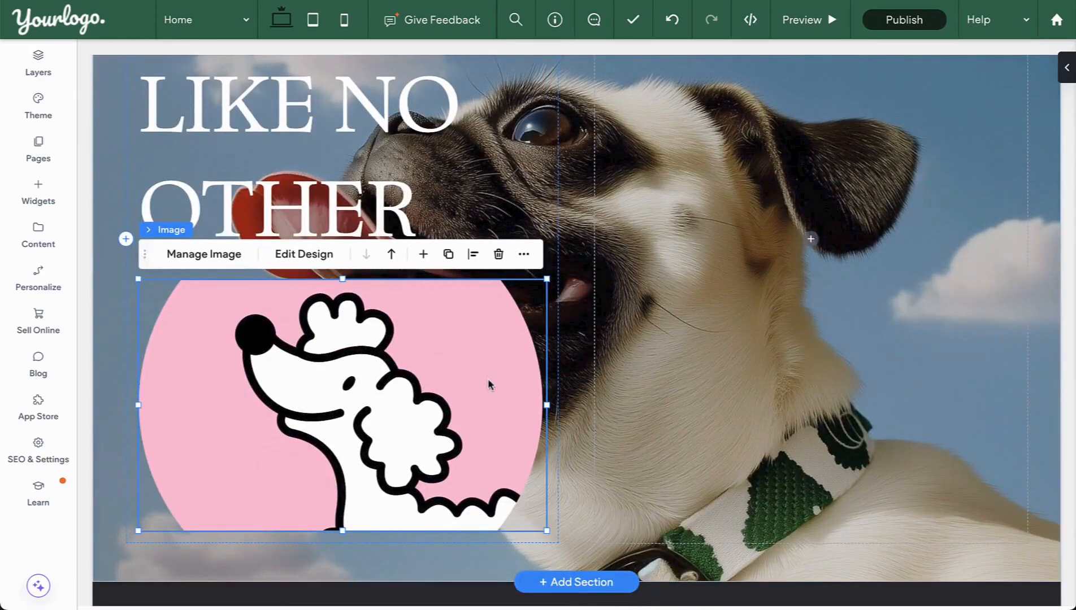
pyautogui.click(303, 256)
pyautogui.click(898, 245)
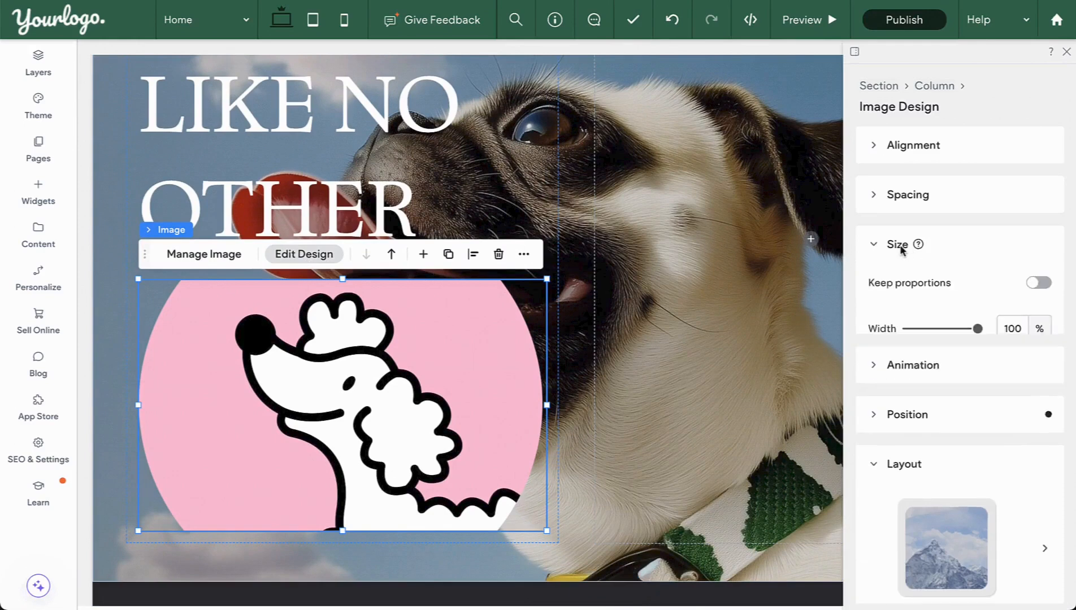
pyautogui.click(1038, 281)
pyautogui.click(1039, 334)
pyautogui.click(1040, 356)
pyautogui.click(1014, 329)
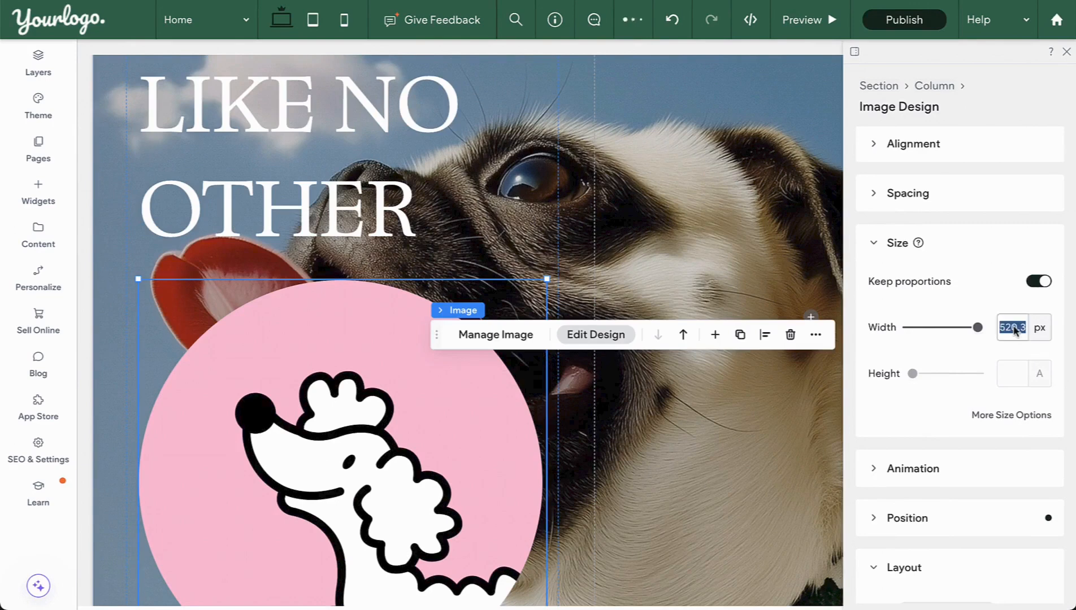
pyautogui.write('100')
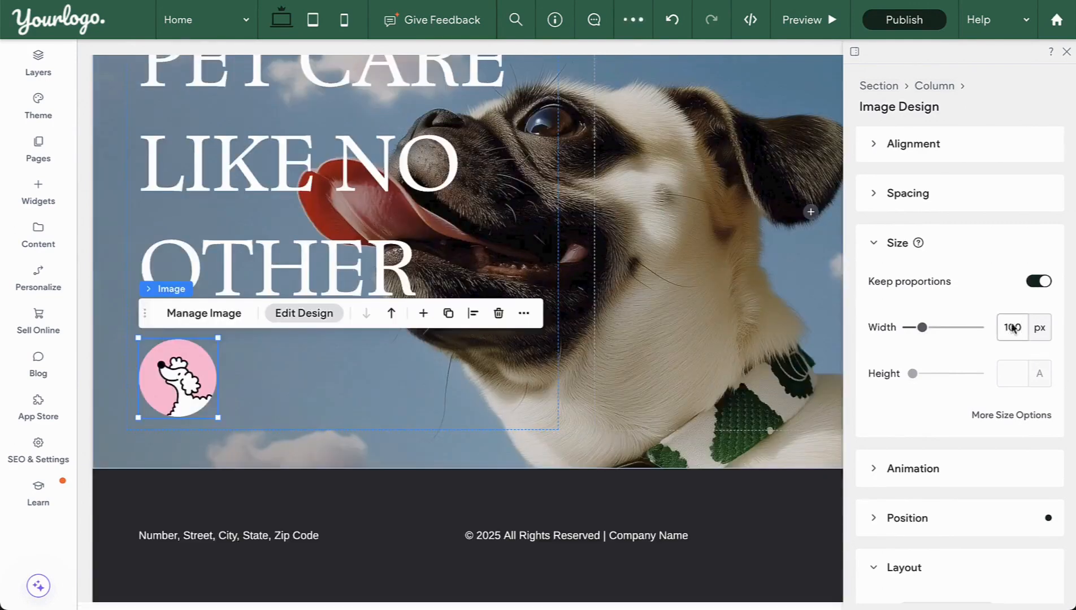
# Try to move the pink dog image up and to the right, beside the title text.
pyautogui.scroll(3, 769, 286)
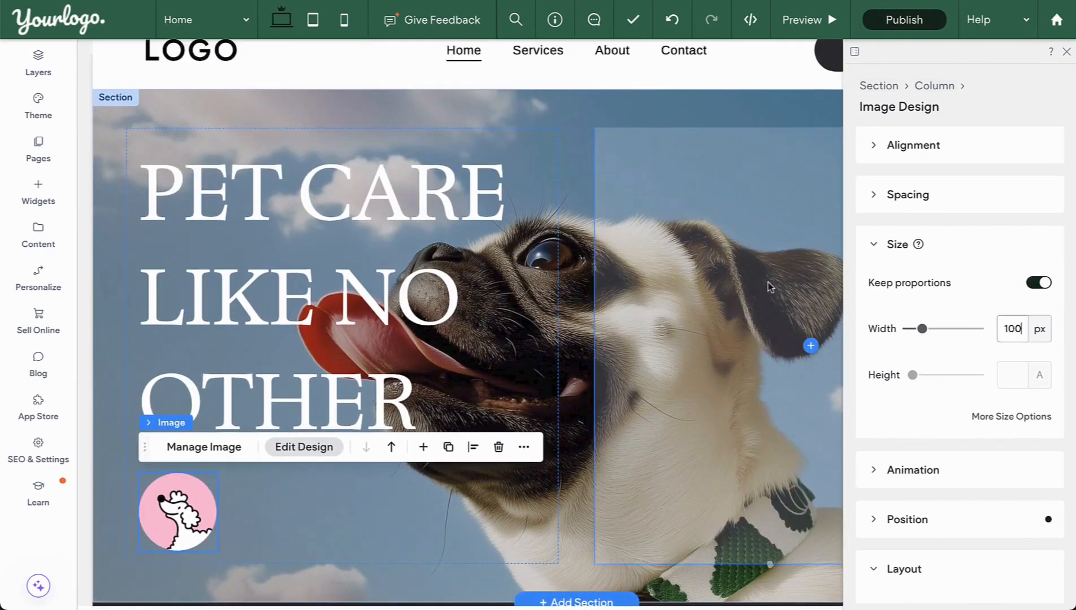
pyautogui.moveTo(187, 503); pyautogui.dragTo(259, 432)
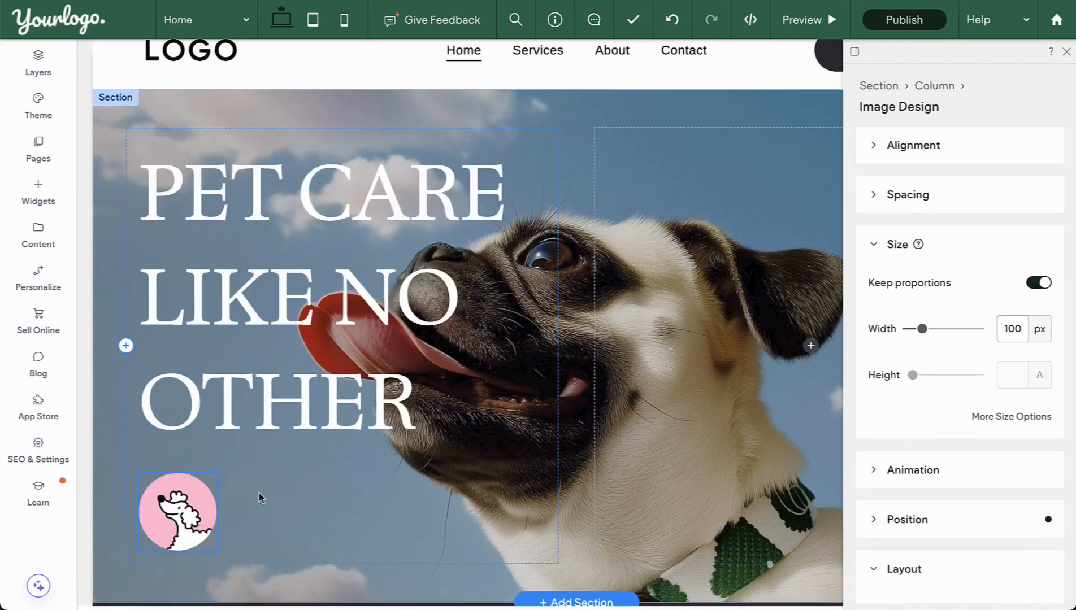
# Dismiss the flexbox notice and set the left column's stacking direction to horizontal, placing the title and image side by side.
pyautogui.click(552, 383)
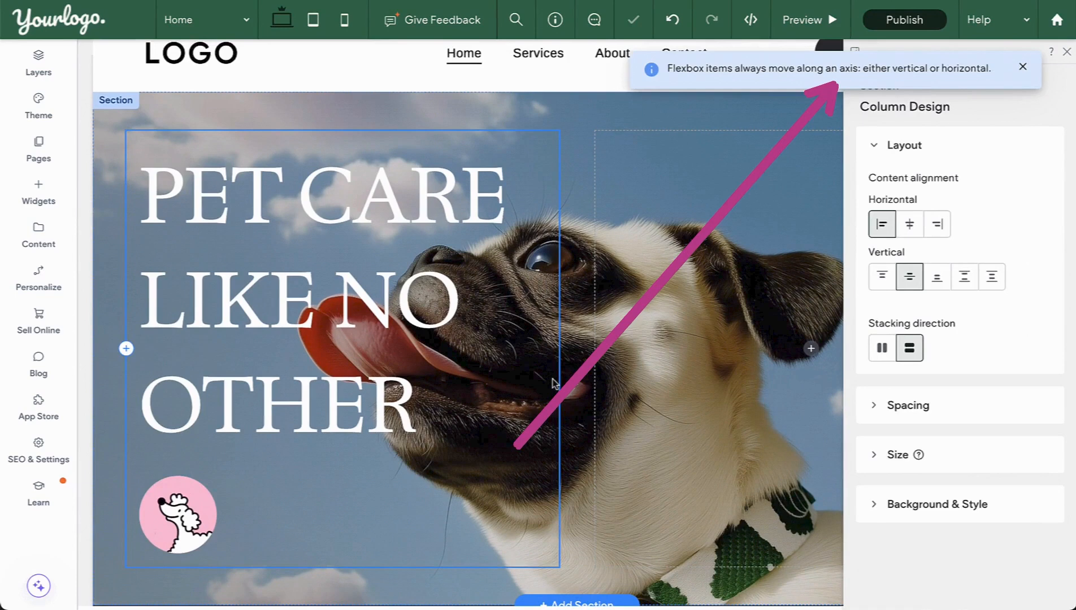
pyautogui.click(552, 383)
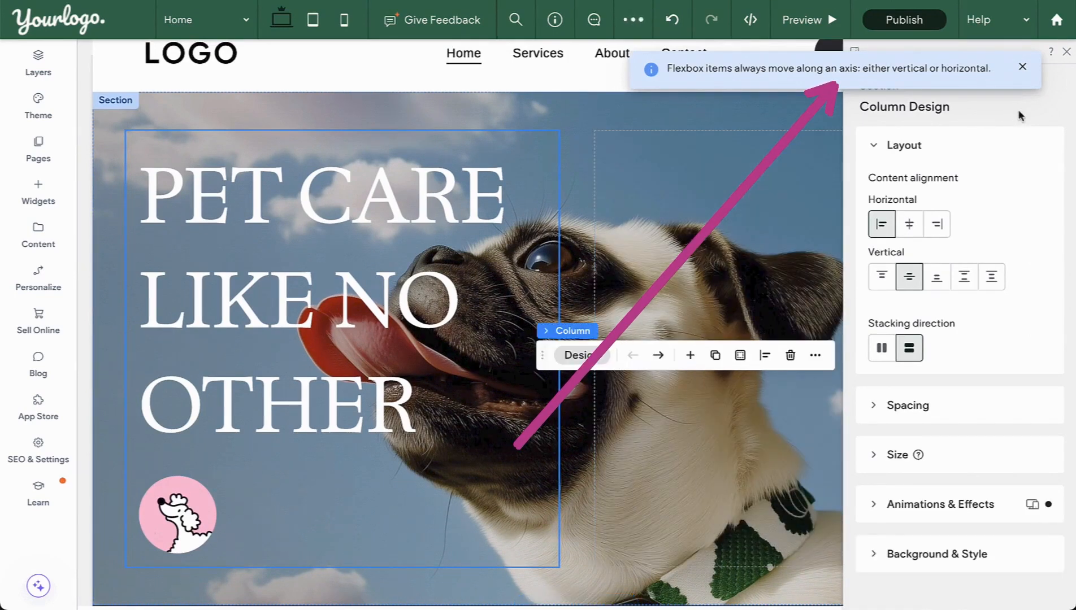
pyautogui.click(1022, 67)
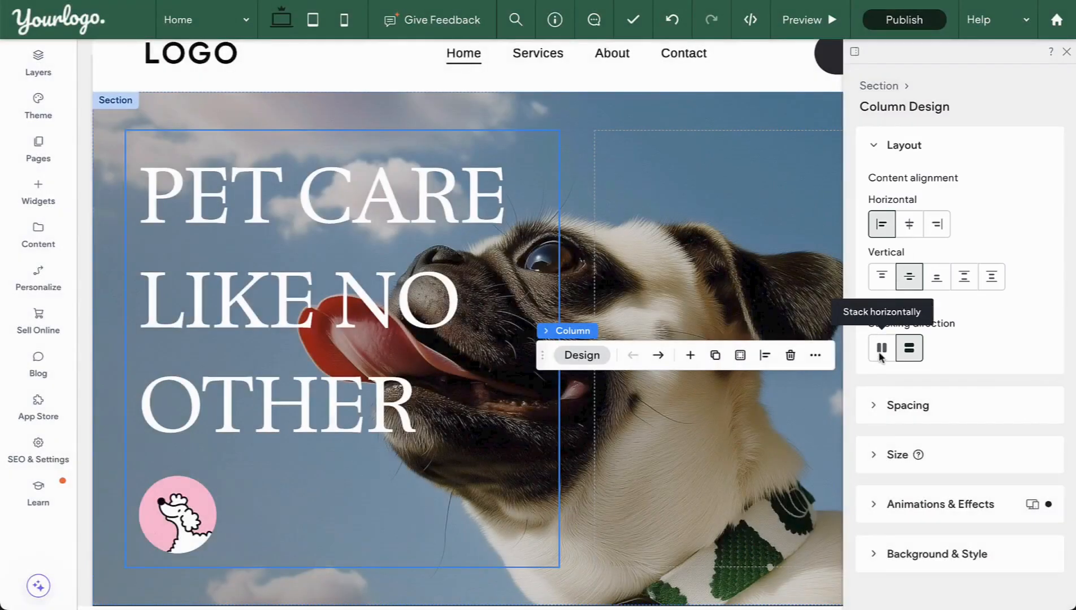
pyautogui.click(880, 349)
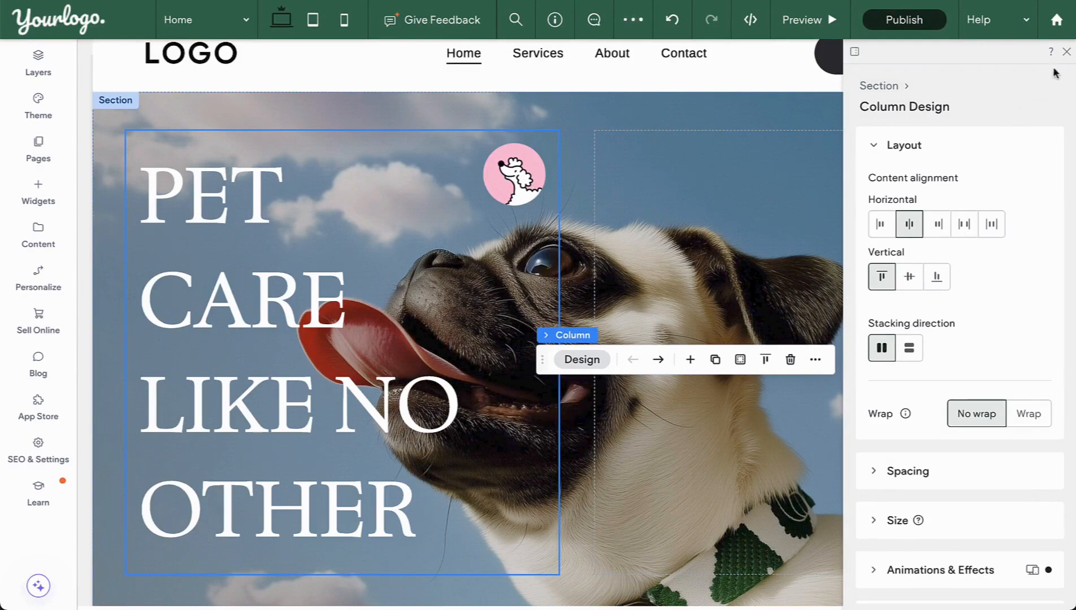
pyautogui.click(1066, 53)
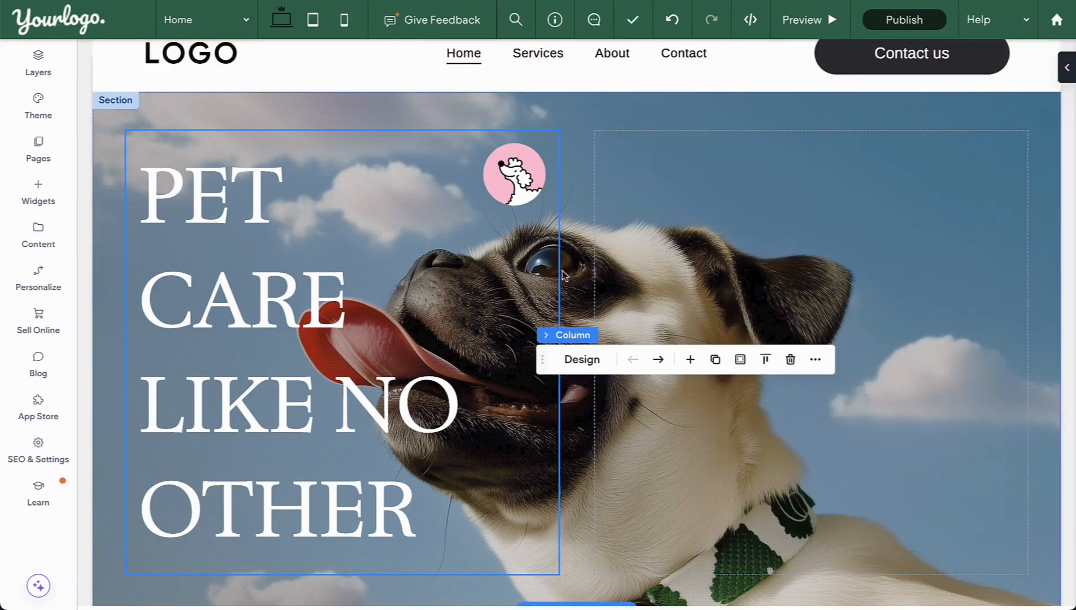
# Widen the left column so the title has more room beside the pink dog image.
pyautogui.moveTo(562, 354); pyautogui.dragTo(616, 371)
pyautogui.scroll(1, 624, 372)
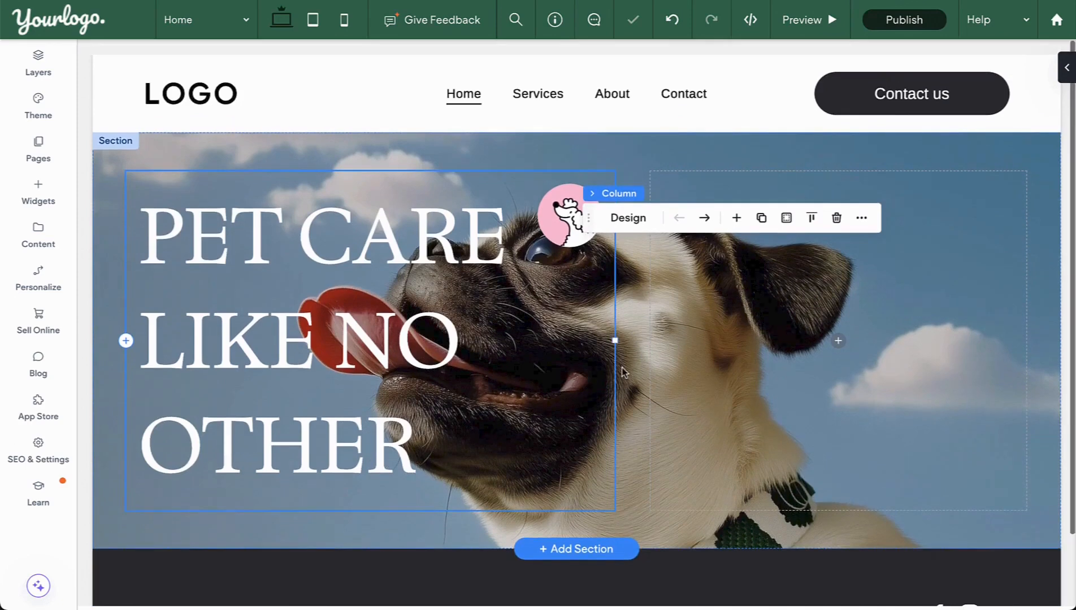
pyautogui.click(638, 374)
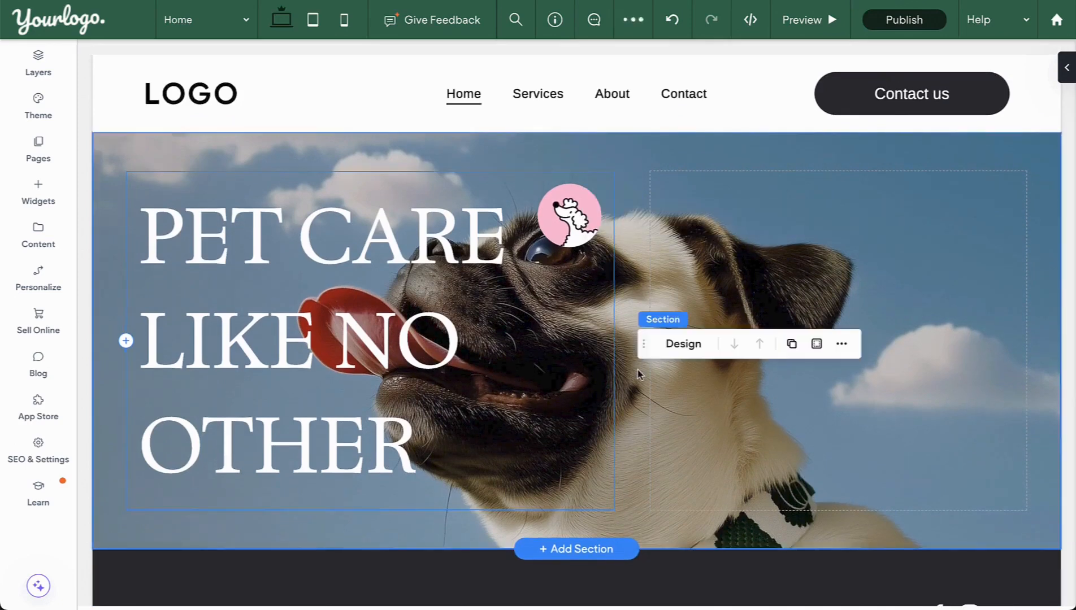